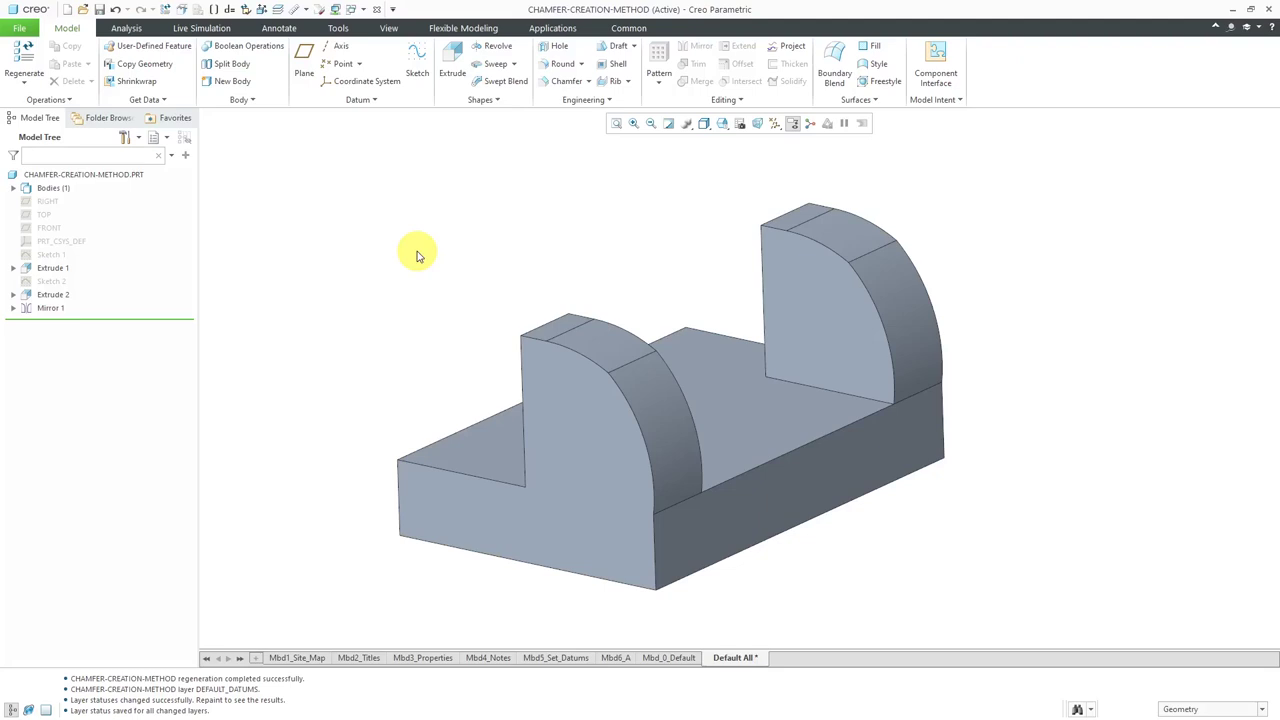
Step: Start a chamfer and keep the Offset Surfaces method in the Sets panel, with D 10.00
{"action": "left_click", "coordinate": [564, 84]}
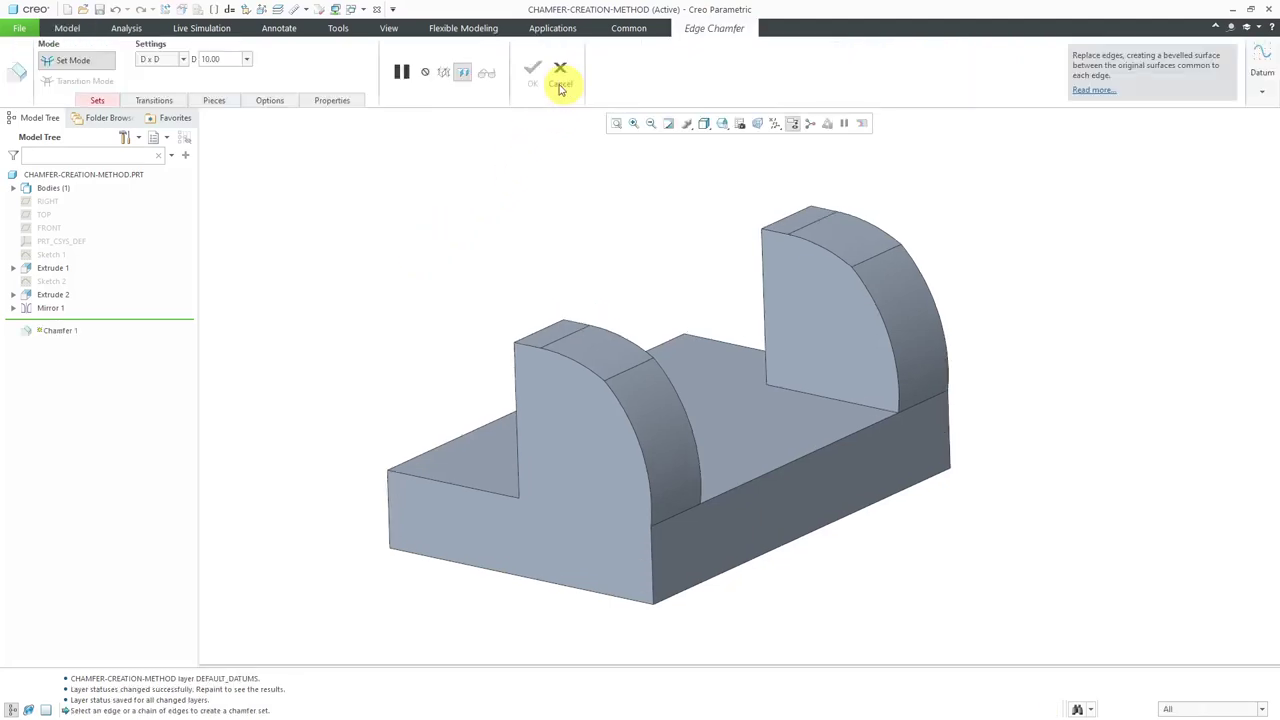
{"action": "left_click", "coordinate": [100, 102]}
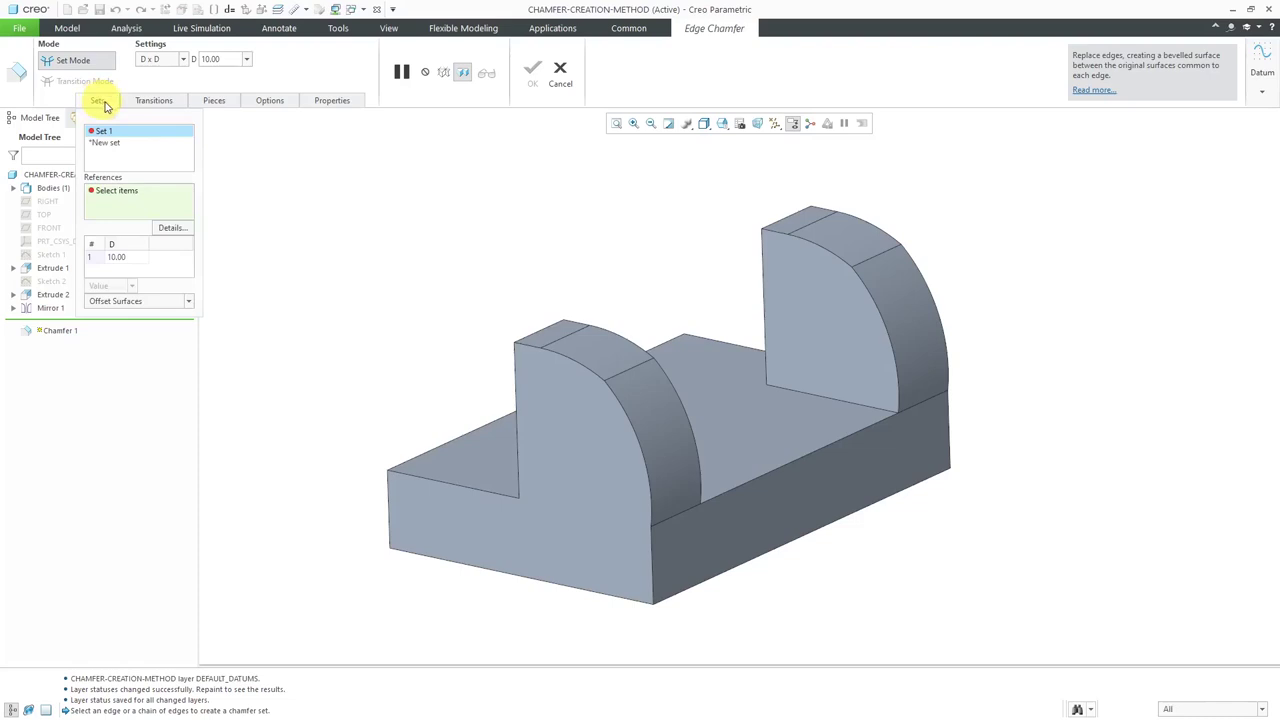
{"action": "left_click", "coordinate": [143, 302]}
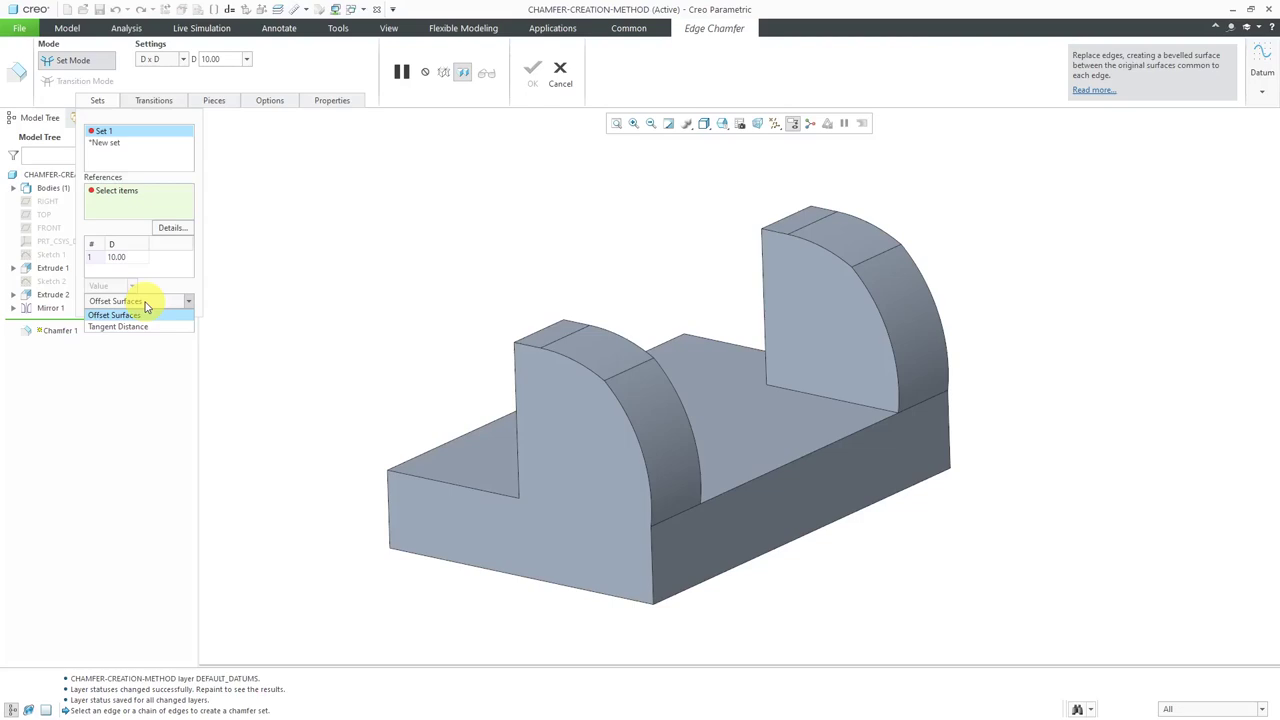
{"action": "left_click", "coordinate": [329, 257]}
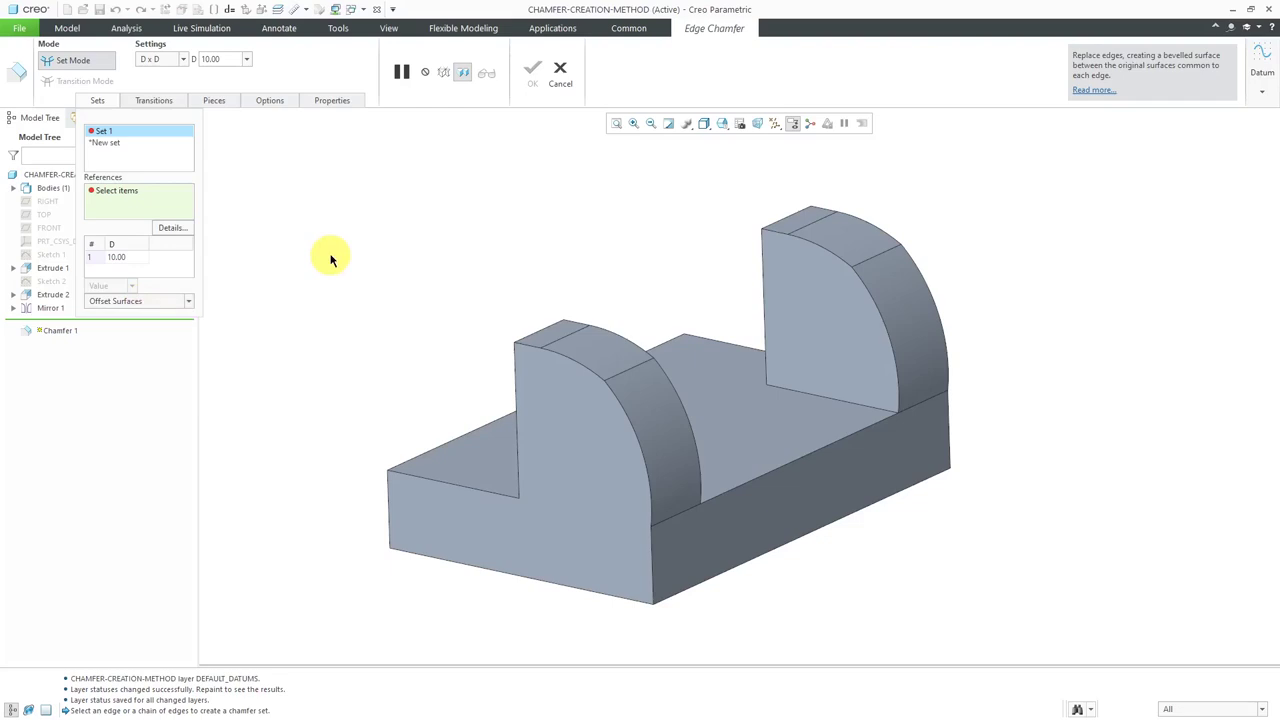
Step: Select the left upright's curved top edge and zoom in on it
{"action": "left_click", "coordinate": [627, 372]}
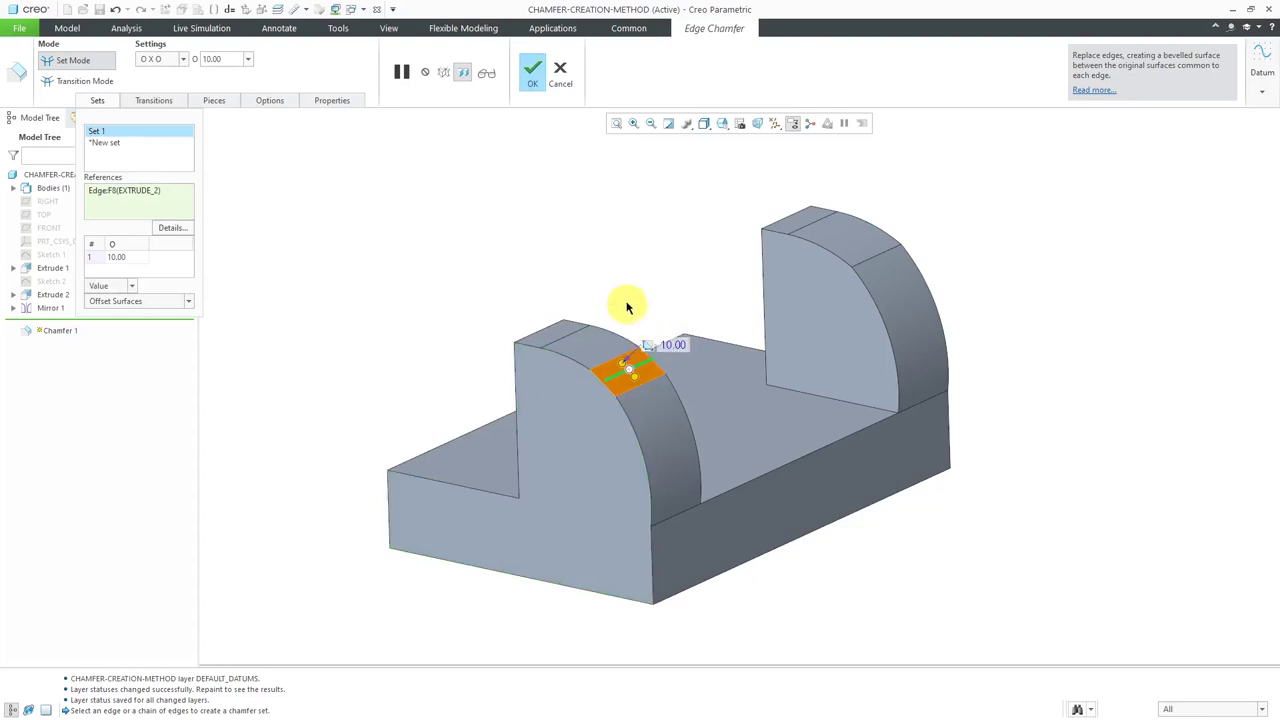
{"action": "scroll", "coordinate": [615, 393], "scroll_direction": "up", "scroll_amount": 3}
{"action": "scroll", "coordinate": [620, 388], "scroll_direction": "up", "scroll_amount": 2}
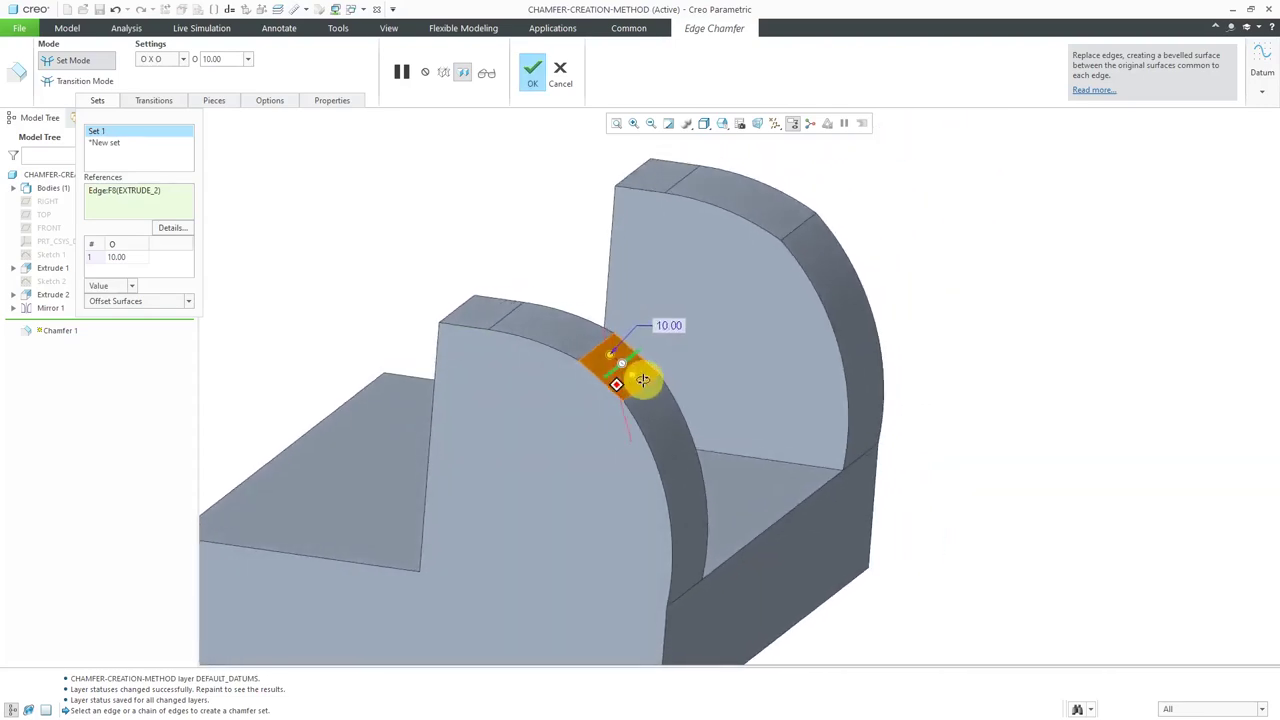
{"action": "scroll", "coordinate": [622, 384], "scroll_direction": "down", "scroll_amount": 1}
{"action": "scroll", "coordinate": [509, 423], "scroll_direction": "up", "scroll_amount": 2}
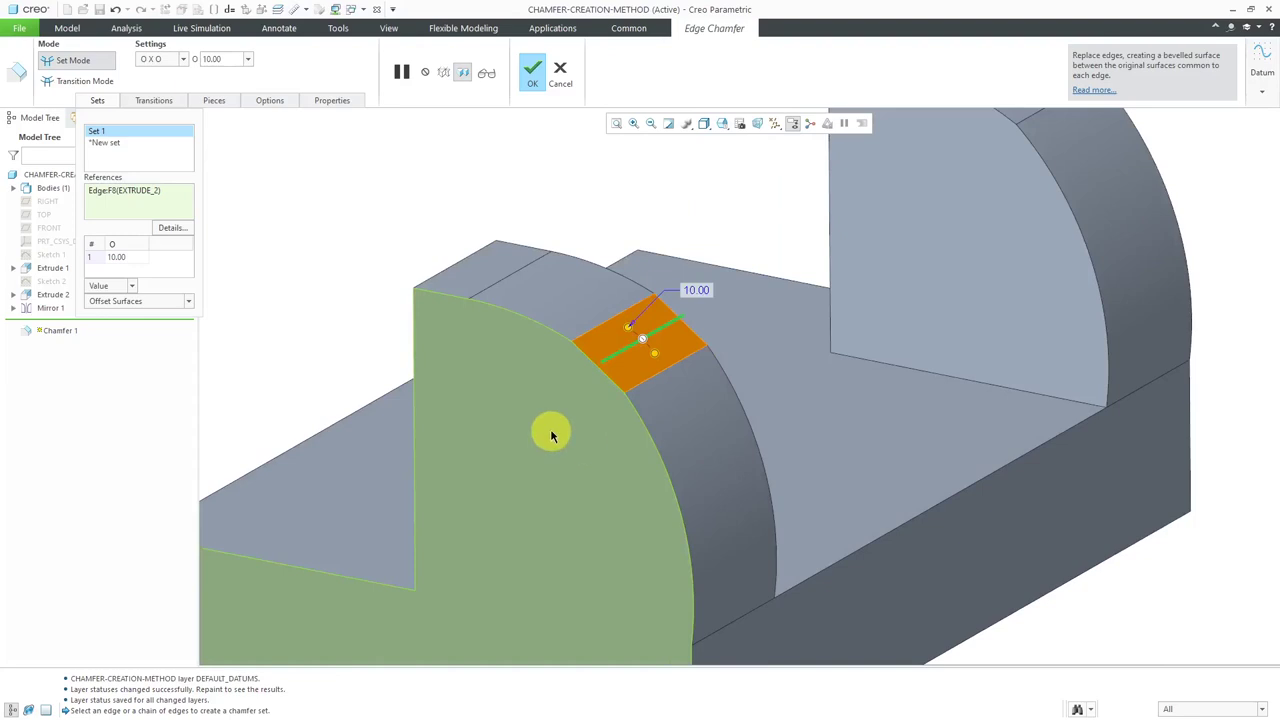
Step: Switch the chamfer method to Tangent Distance with distance 10
{"action": "left_click", "coordinate": [151, 302]}
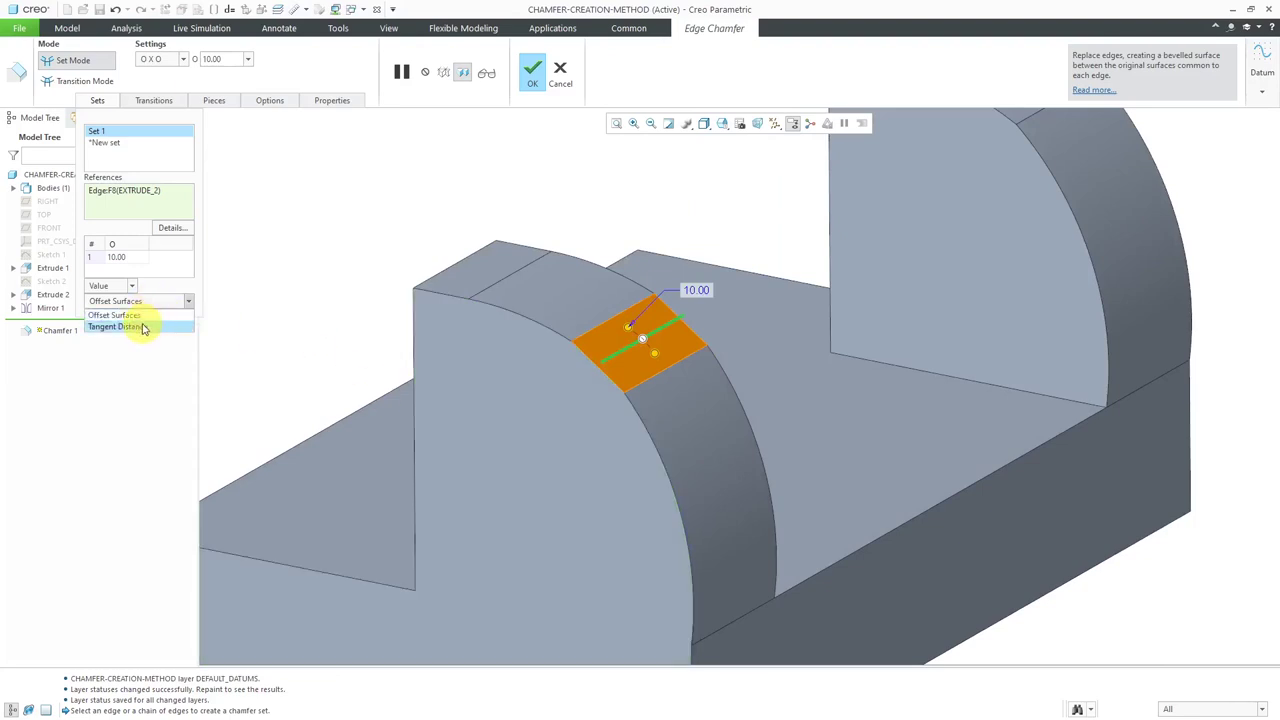
{"action": "left_click", "coordinate": [143, 327]}
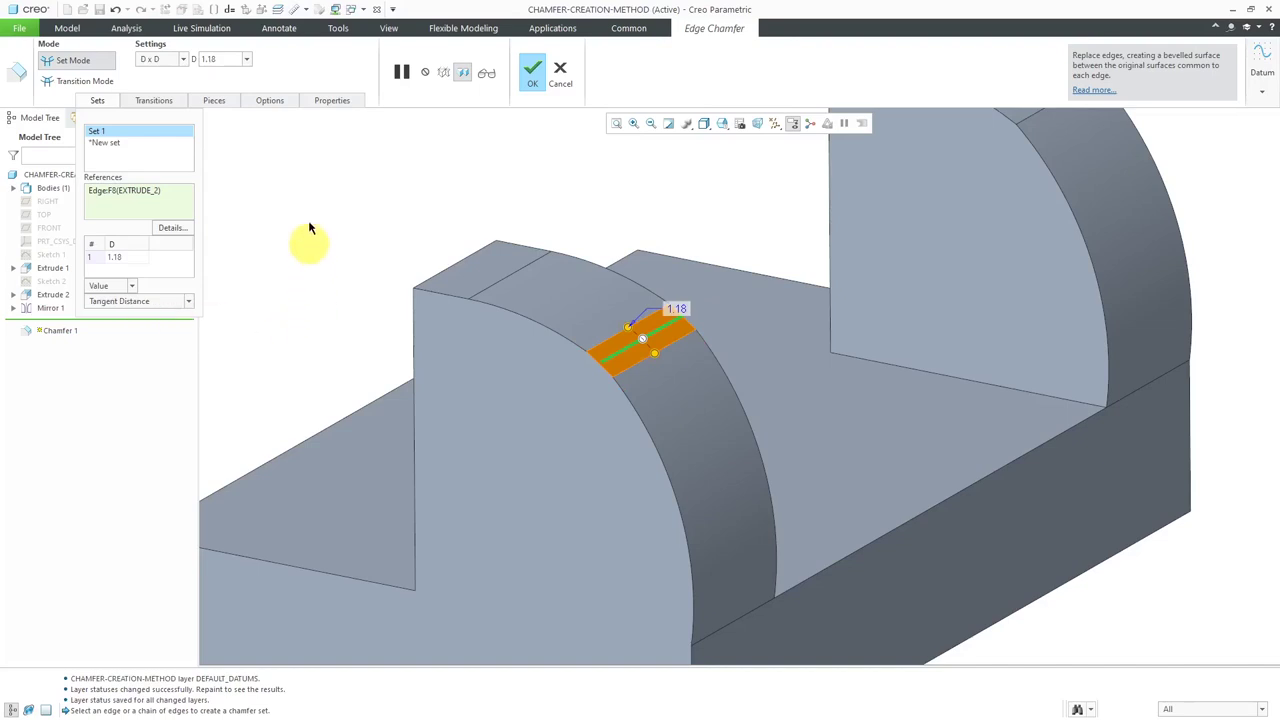
{"action": "double_click", "coordinate": [214, 58]}
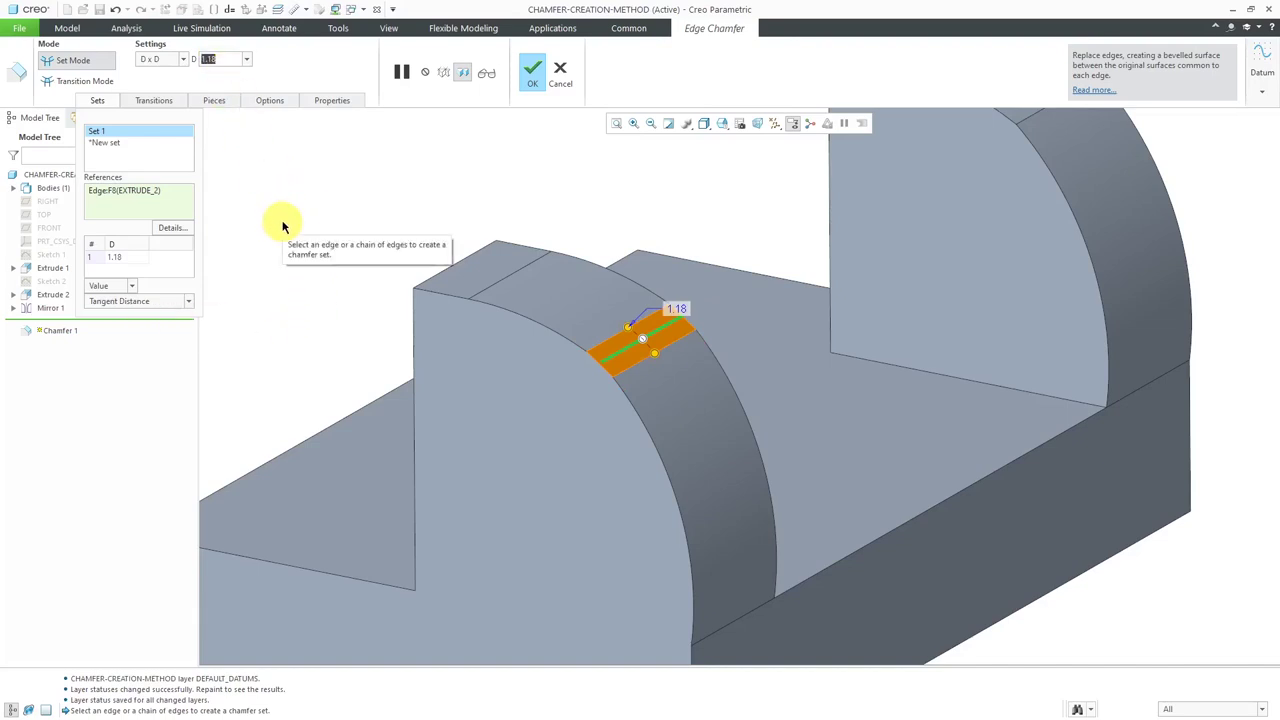
{"action": "type", "text": "10"}
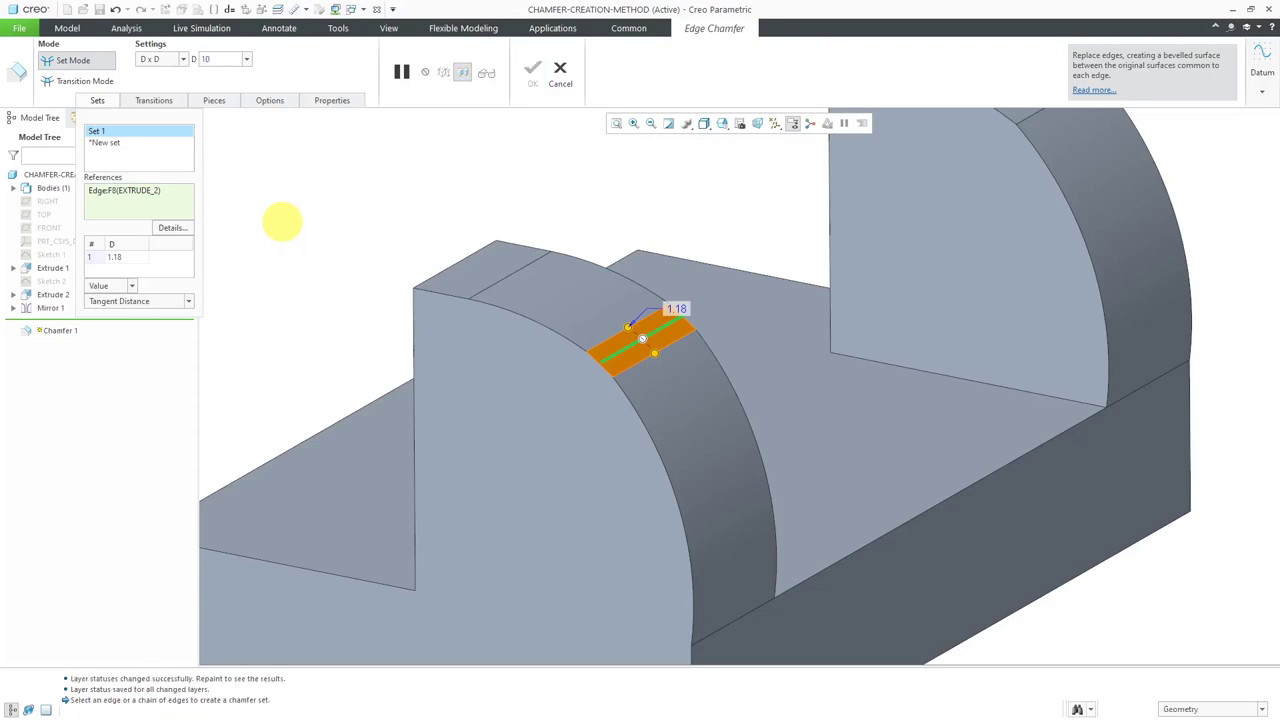
{"action": "key", "text": "Return"}
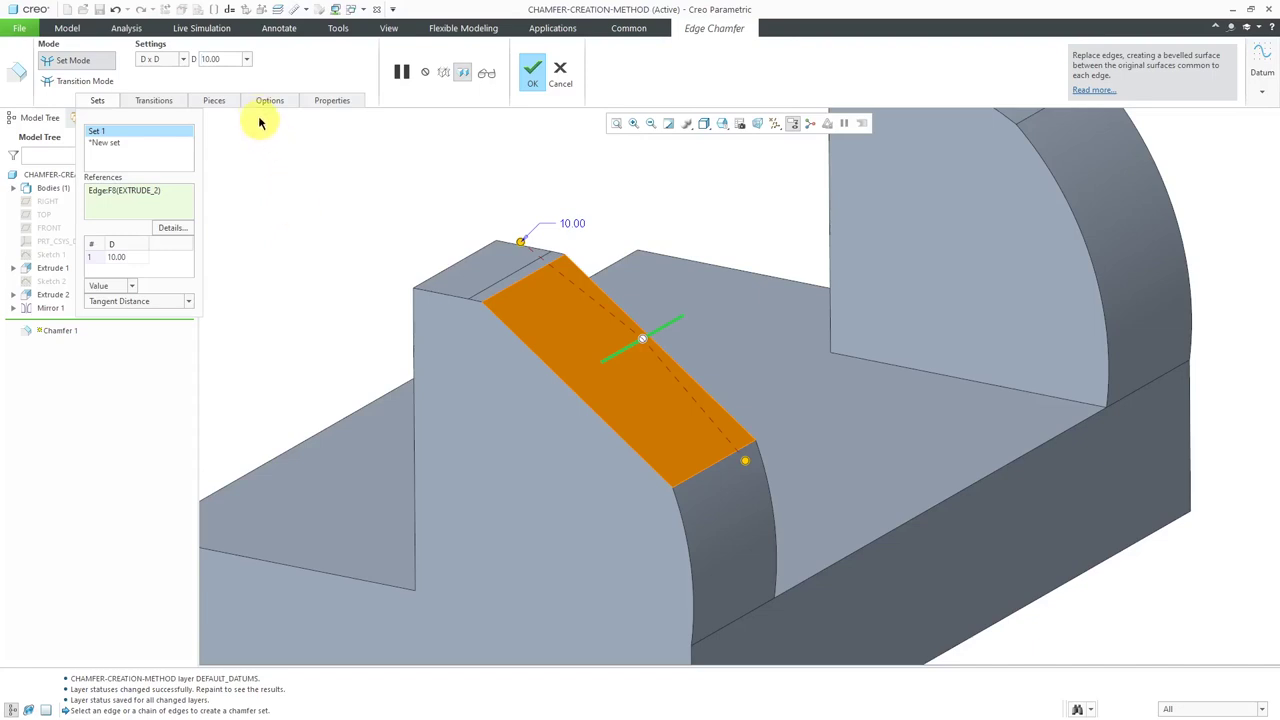
Step: Set the chamfer back to Offset Surfaces at 10.00, then cancel and discard it
{"action": "left_click", "coordinate": [189, 303]}
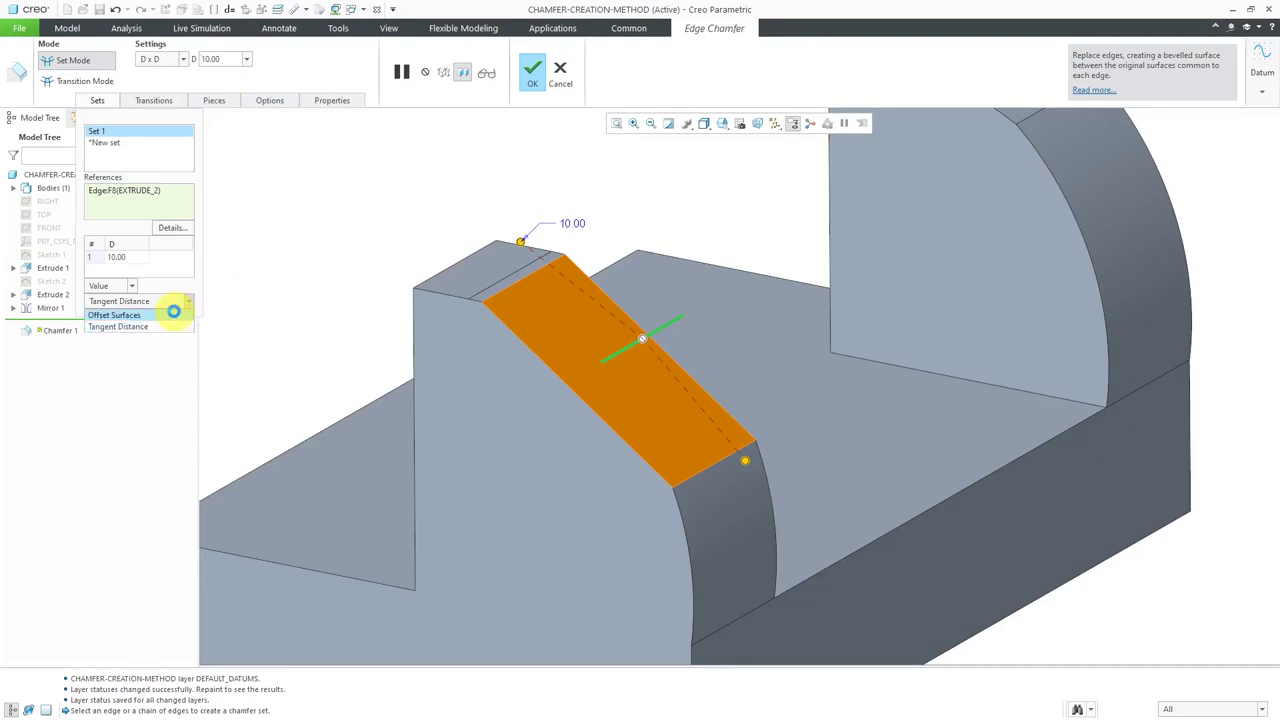
{"action": "left_click", "coordinate": [175, 315]}
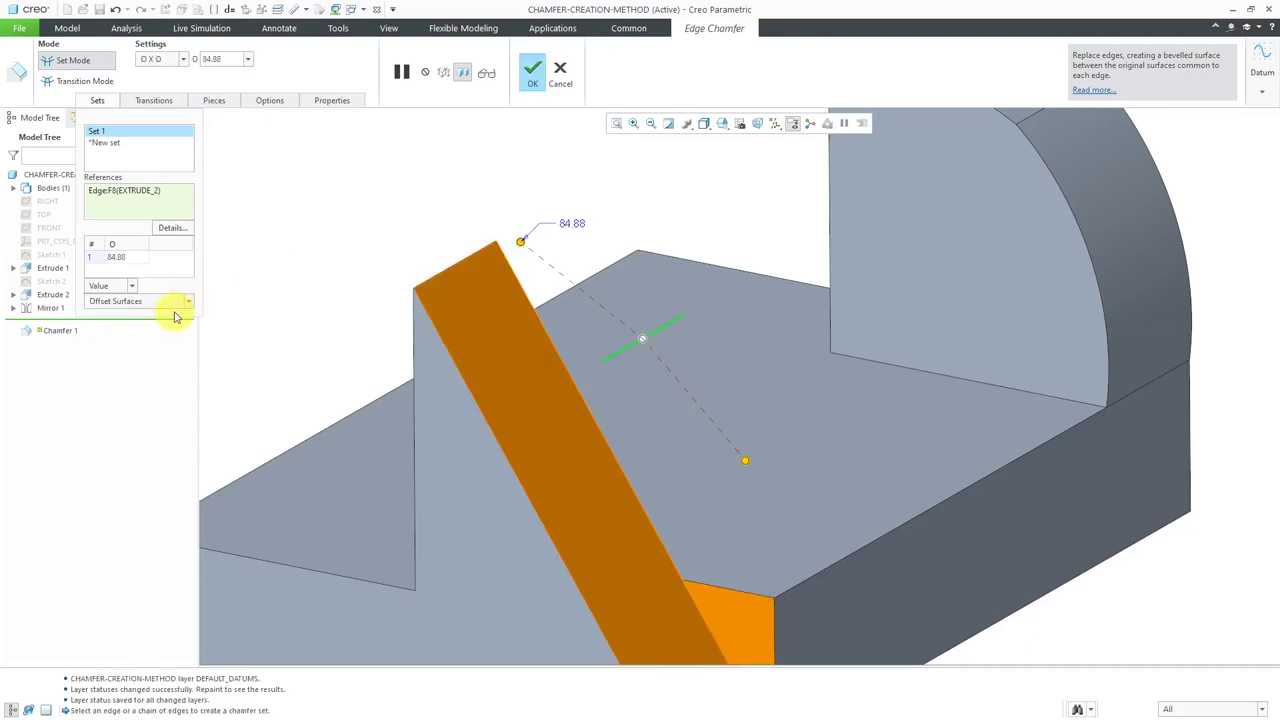
{"action": "double_click", "coordinate": [228, 57]}
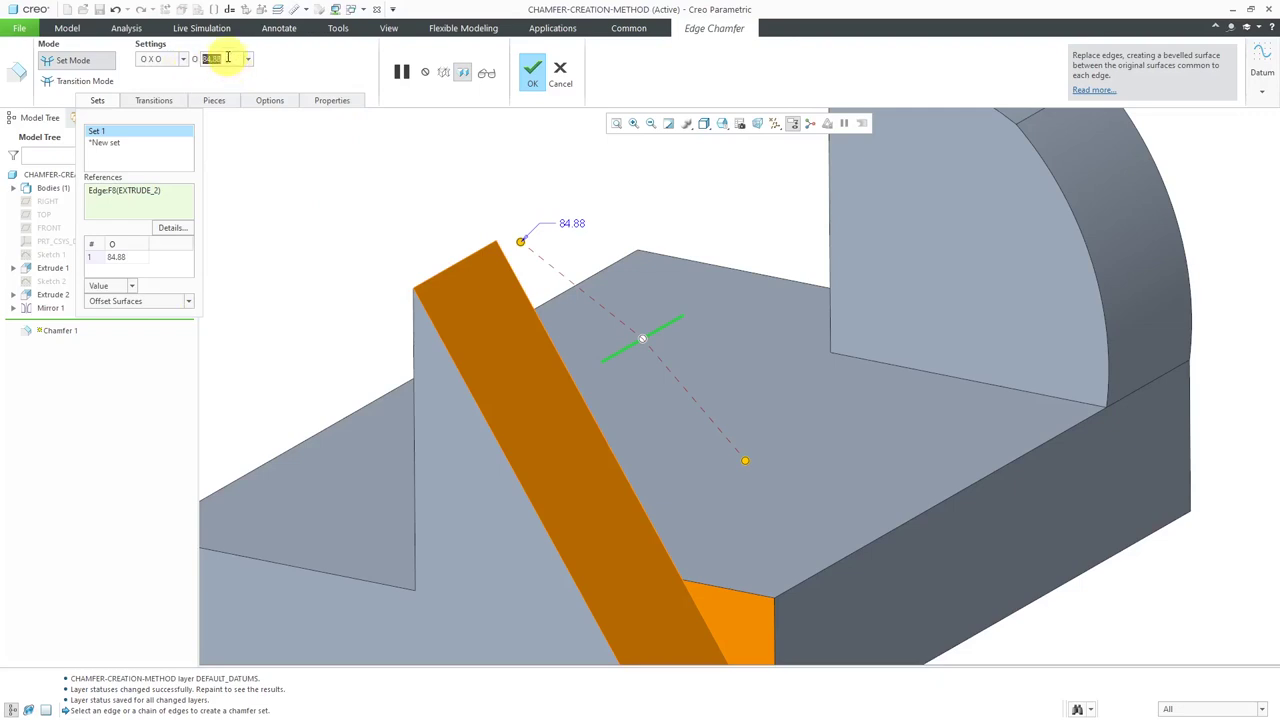
{"action": "type", "text": "10"}
{"action": "key", "text": "Return"}
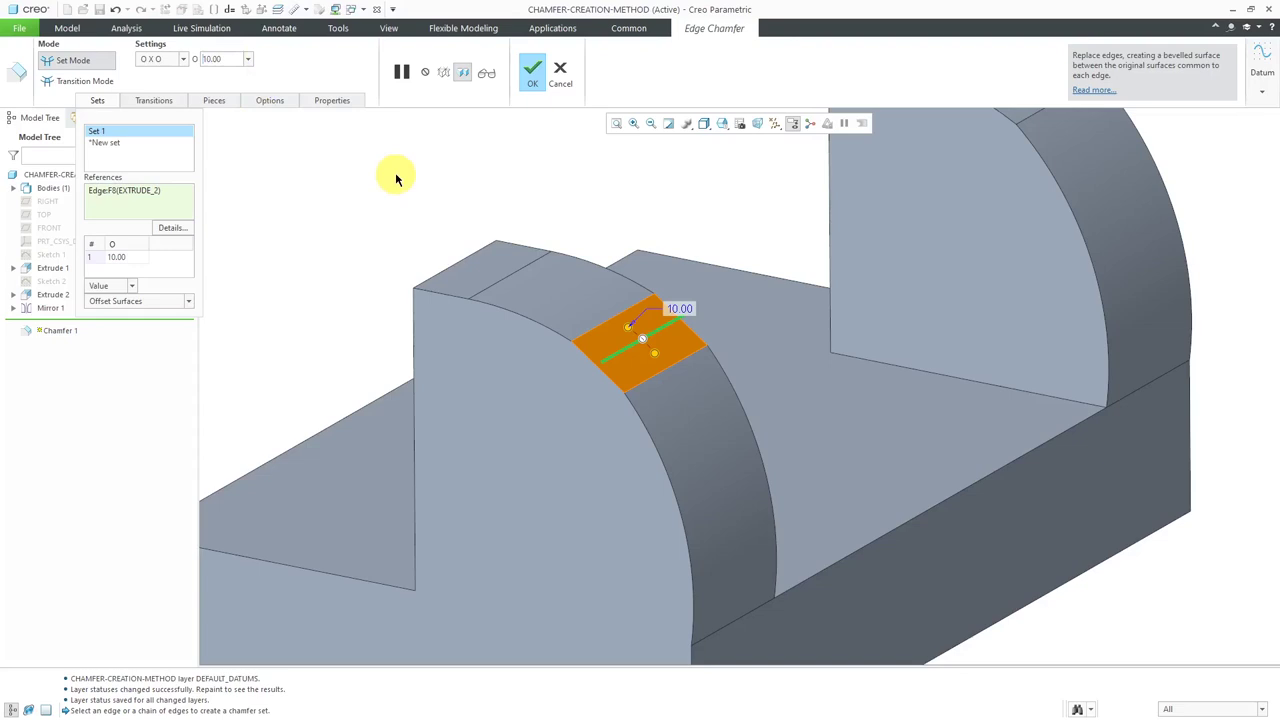
{"action": "left_click", "coordinate": [560, 72]}
{"action": "left_click", "coordinate": [651, 392]}
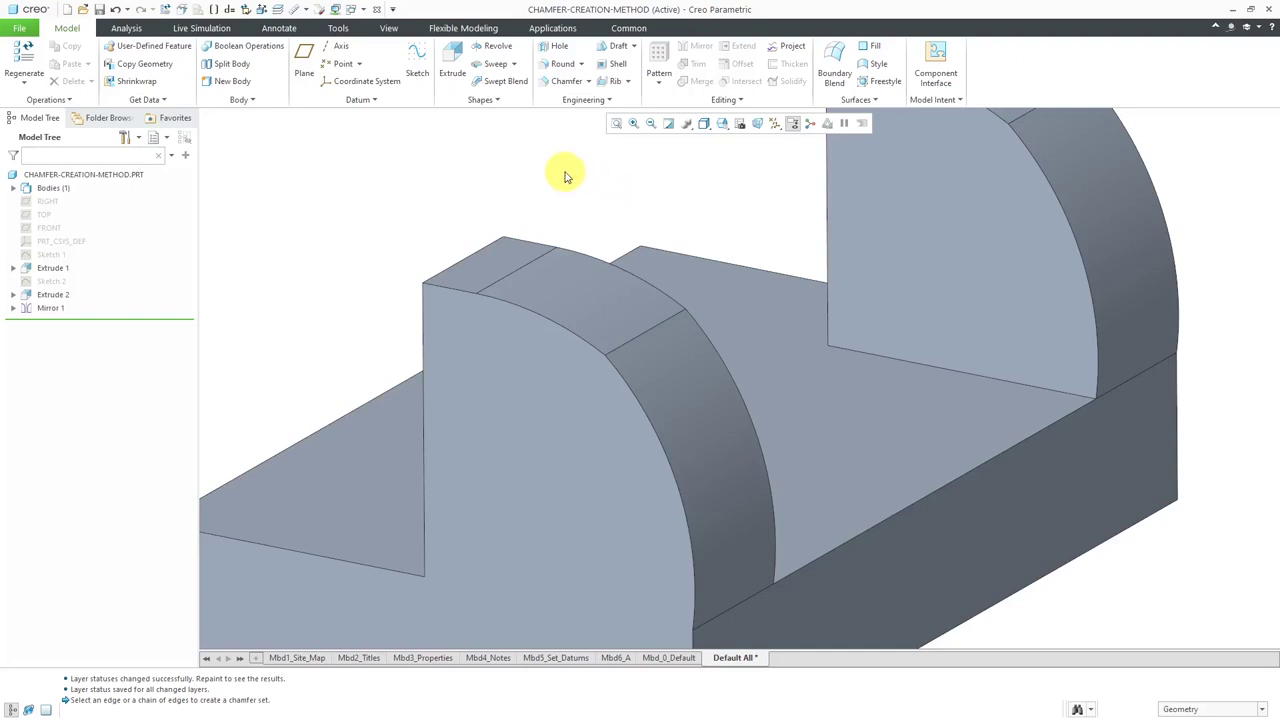
Step: Start a sketch on the left upright's side face and view it flat-on, zoomed in
{"action": "left_click", "coordinate": [419, 84]}
{"action": "left_click", "coordinate": [541, 443]}
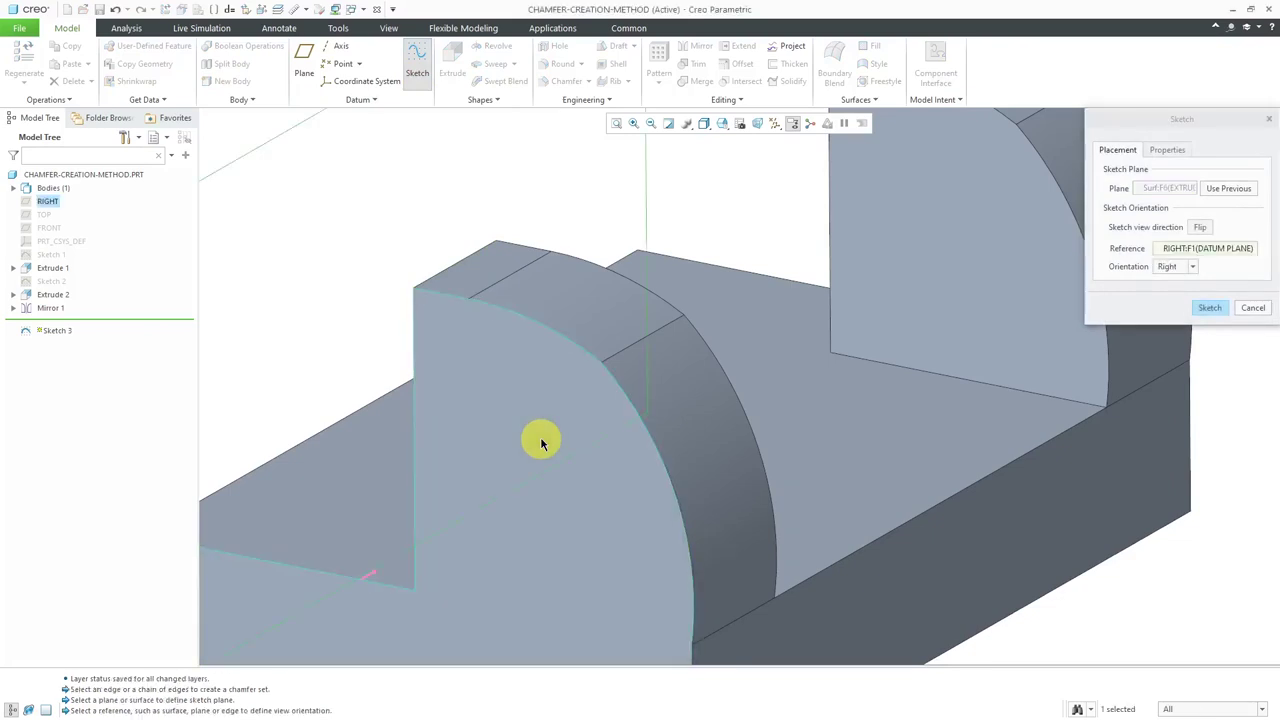
{"action": "left_click", "coordinate": [1220, 311]}
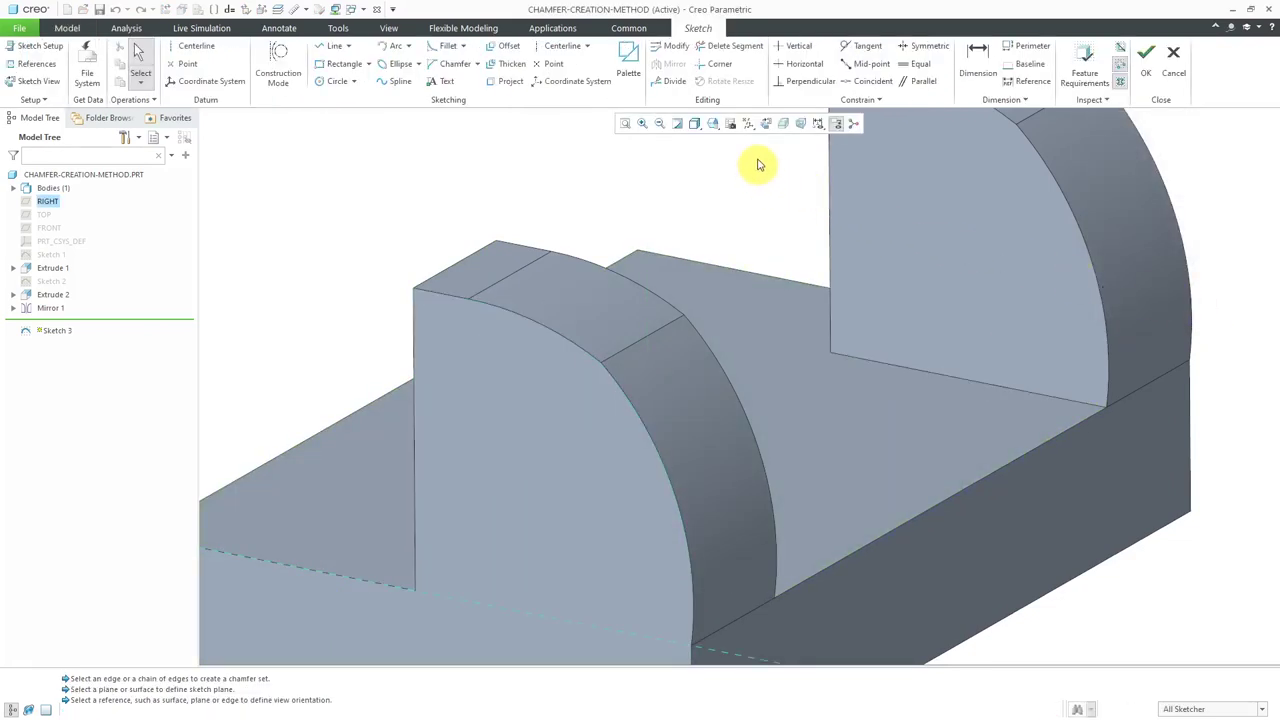
{"action": "left_click", "coordinate": [767, 123]}
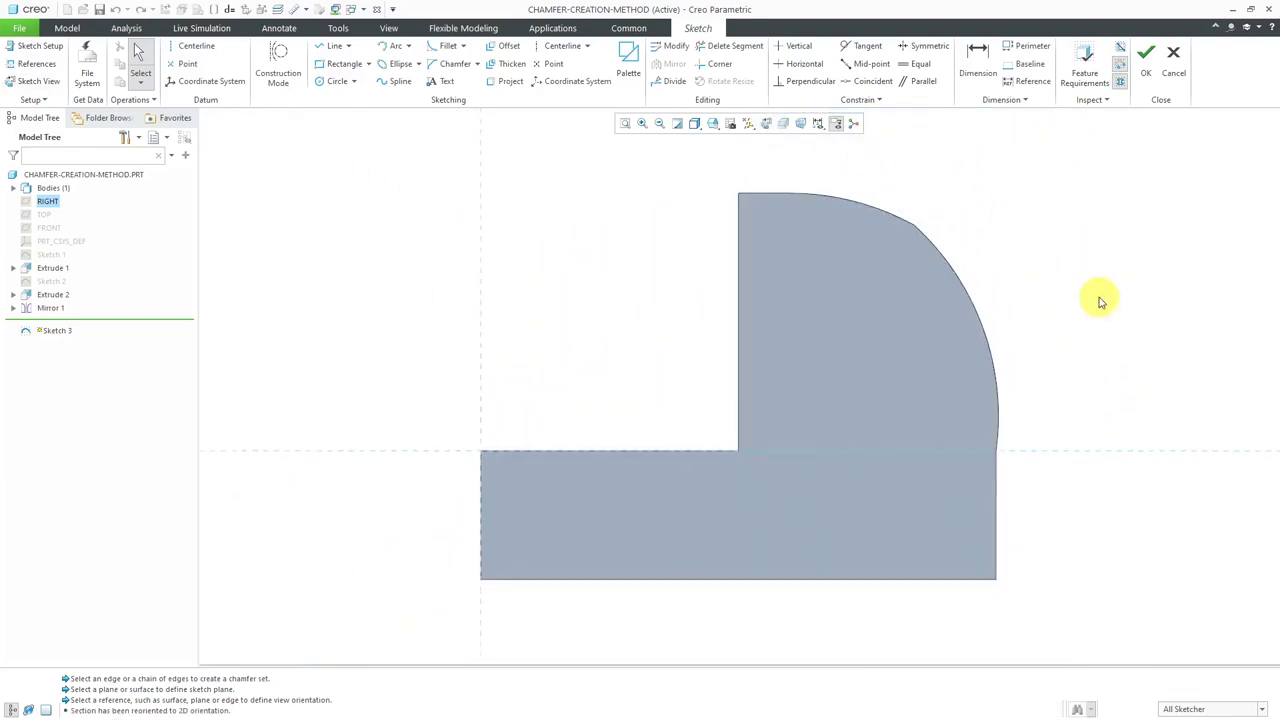
{"action": "scroll", "coordinate": [1100, 240], "scroll_direction": "up", "scroll_amount": 2}
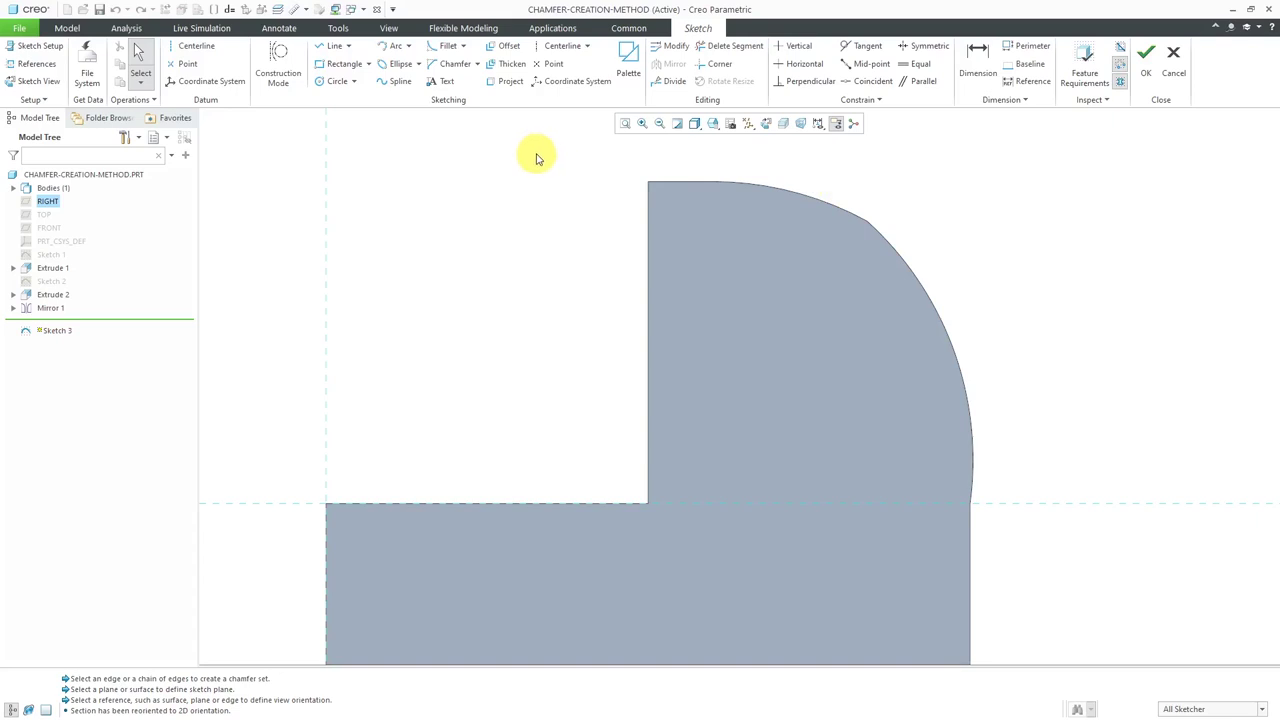
Step: Offset the upper and lower curved edges inward by -10 and -1
{"action": "left_click", "coordinate": [507, 50]}
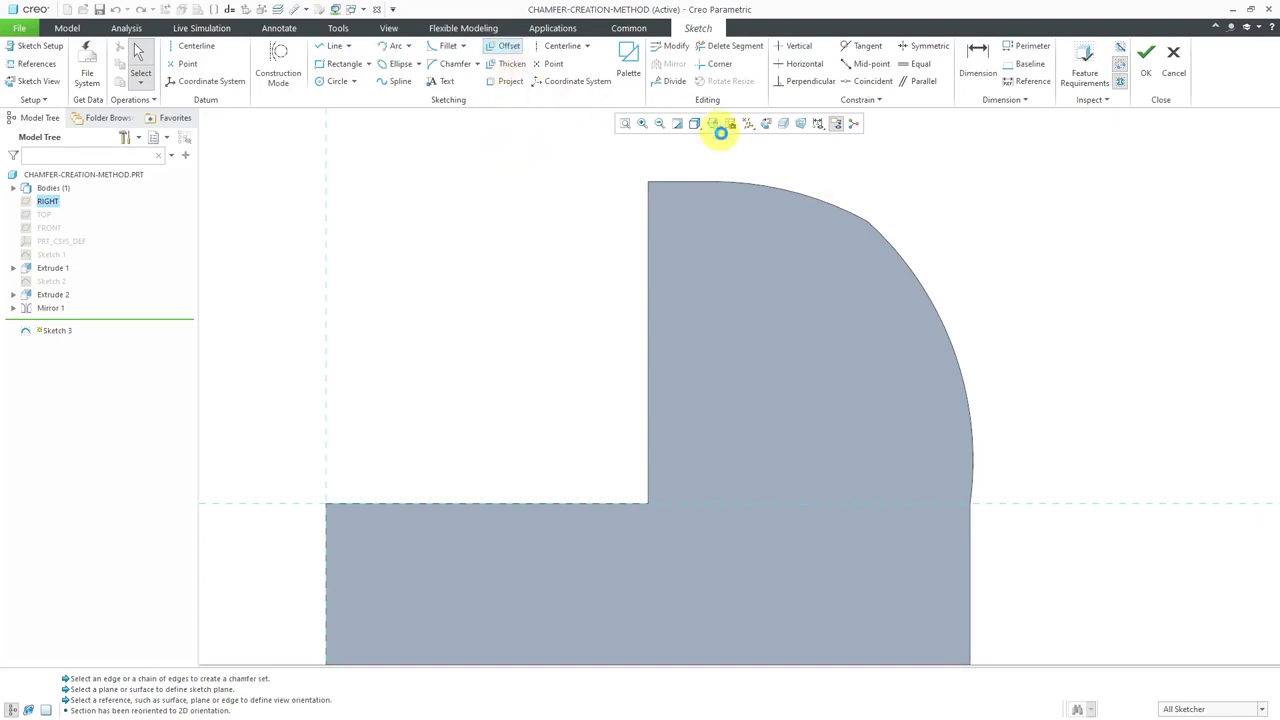
{"action": "left_click", "coordinate": [764, 193]}
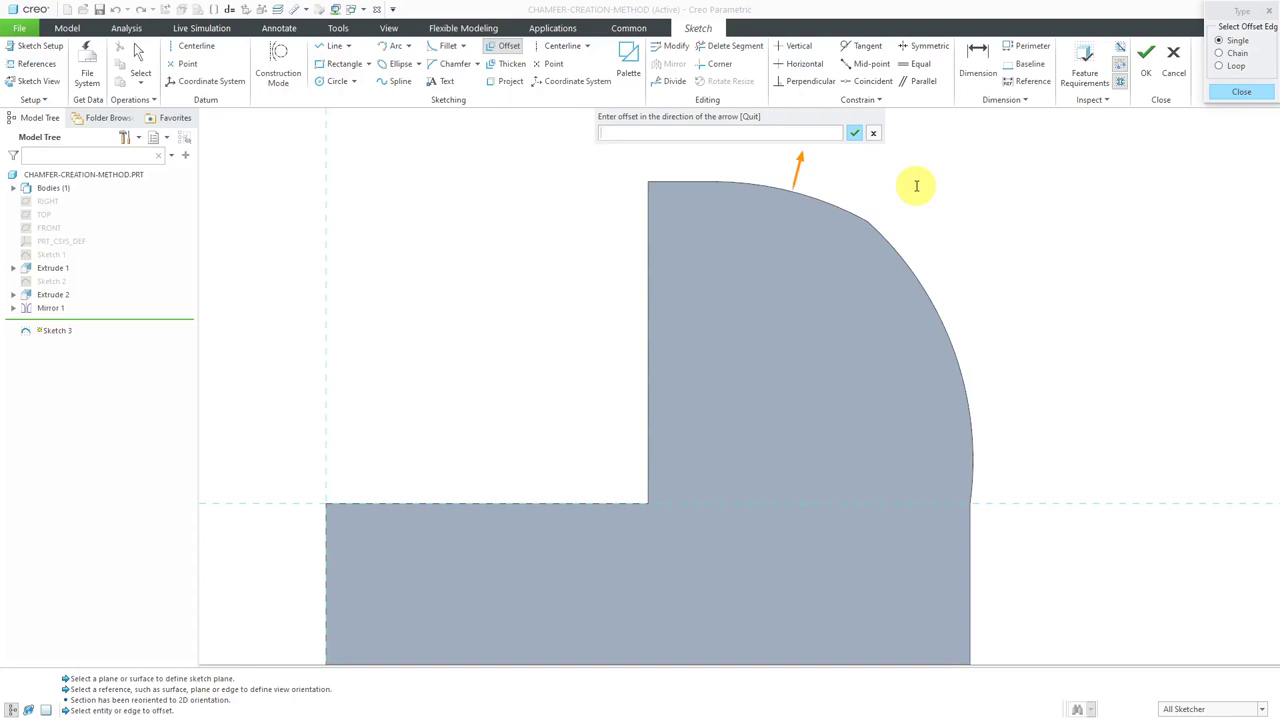
{"action": "type", "text": "-10"}
{"action": "key", "text": "Return"}
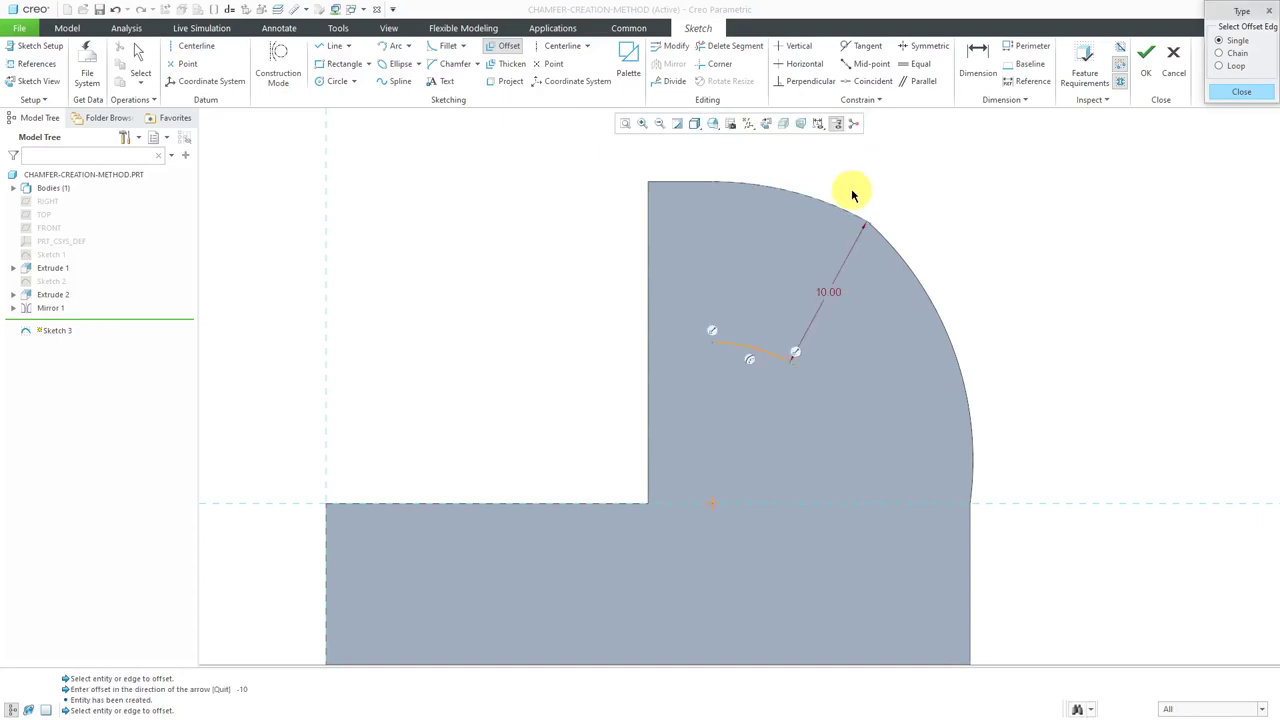
{"action": "left_click", "coordinate": [944, 320]}
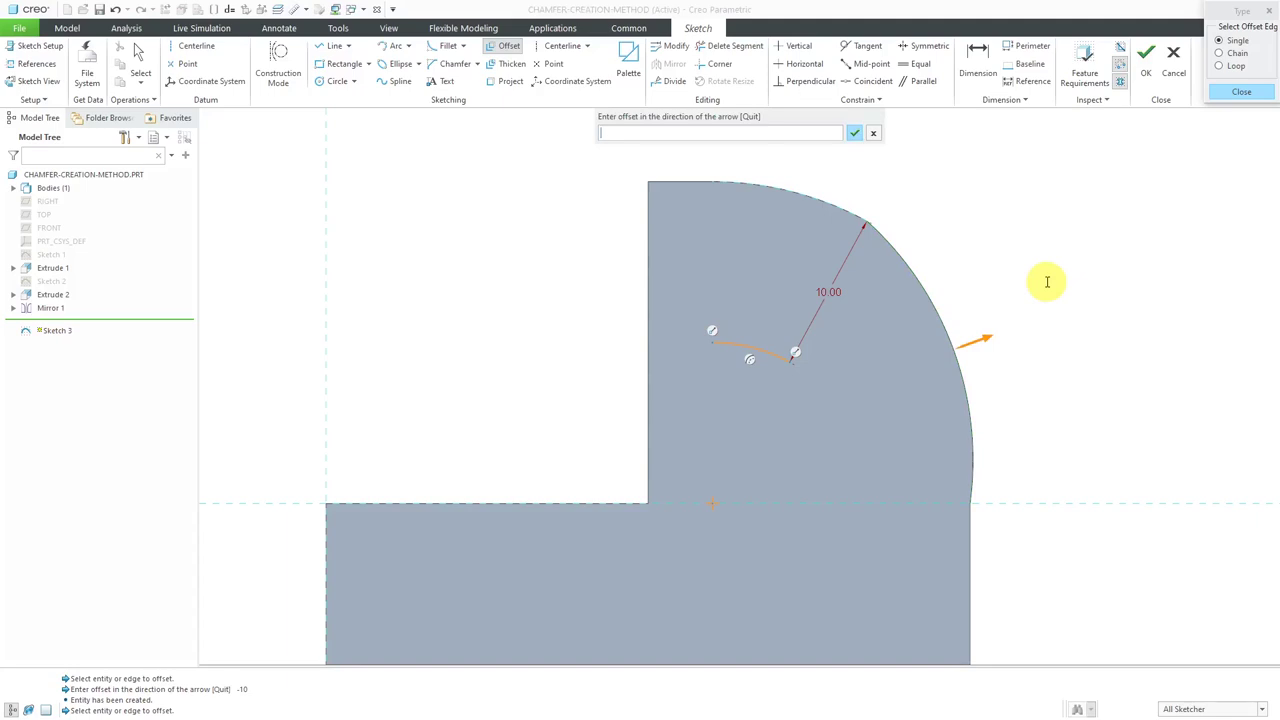
{"action": "type", "text": "-10"}
{"action": "key", "text": "Return"}
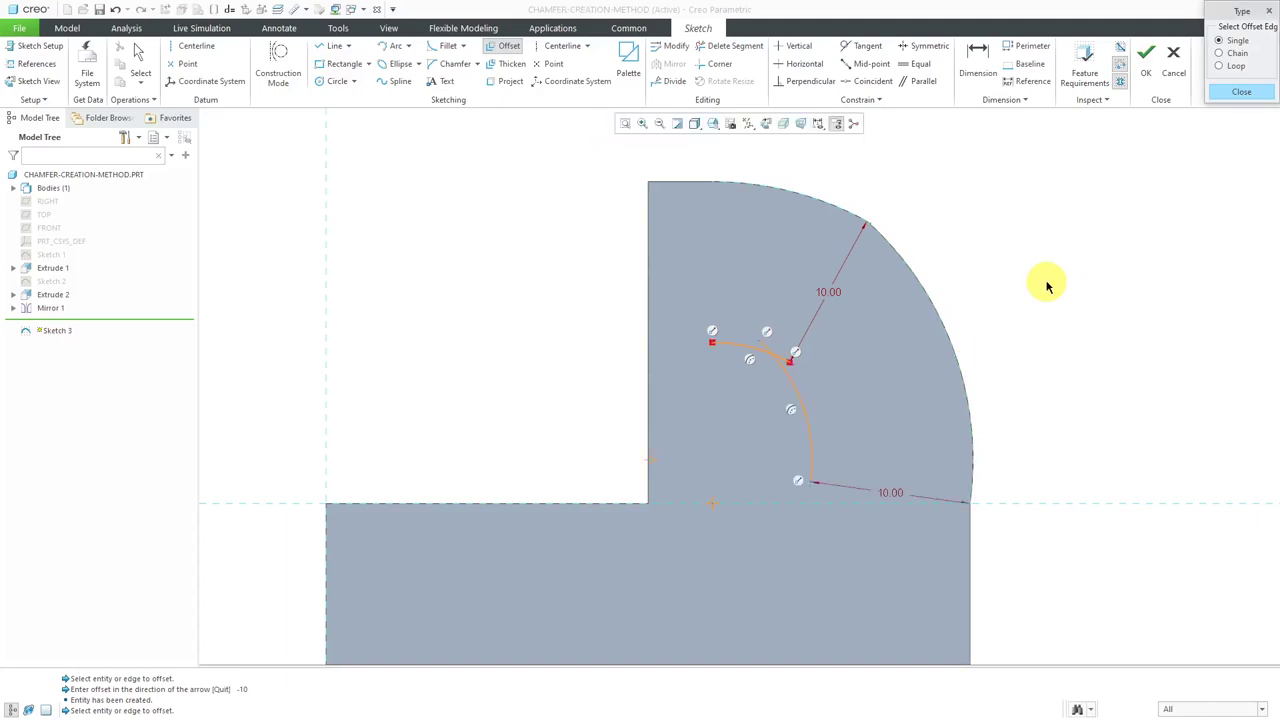
{"action": "left_click", "coordinate": [1232, 93]}
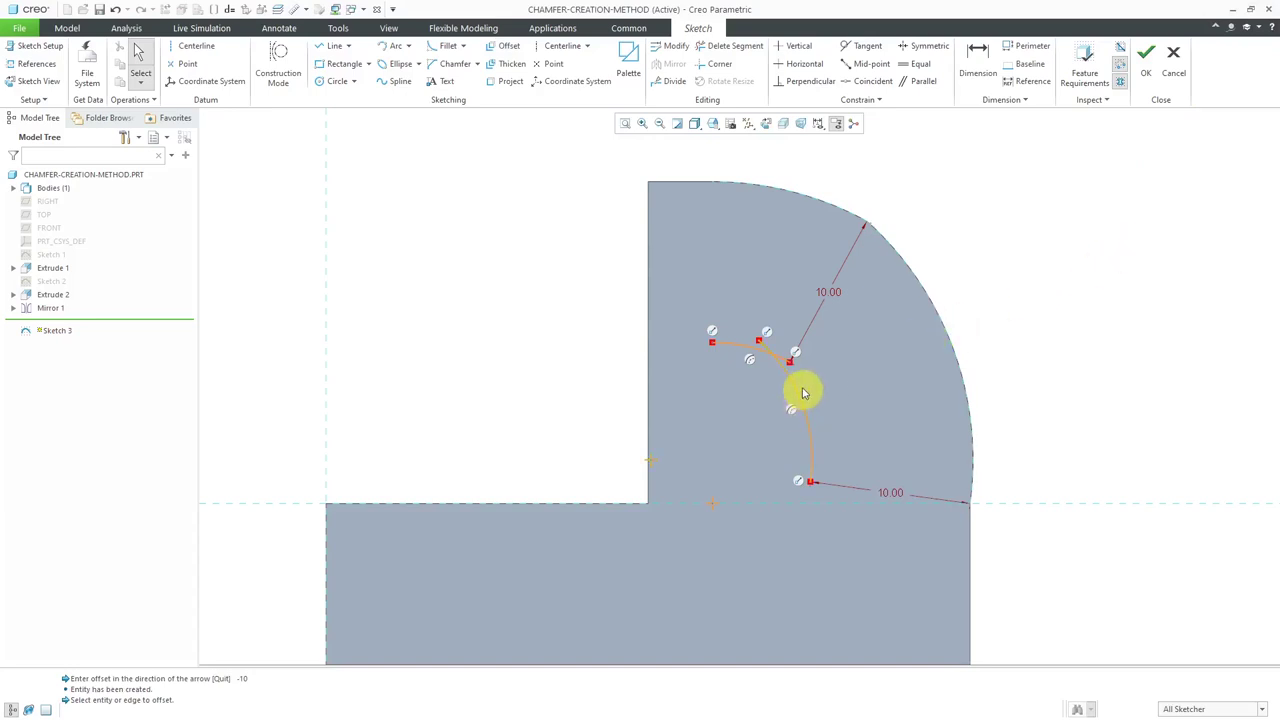
Step: Delete the unwanted arc and line pieces, leaving one arc offset 10.00 inside
{"action": "scroll", "coordinate": [785, 355], "scroll_direction": "up", "scroll_amount": 4}
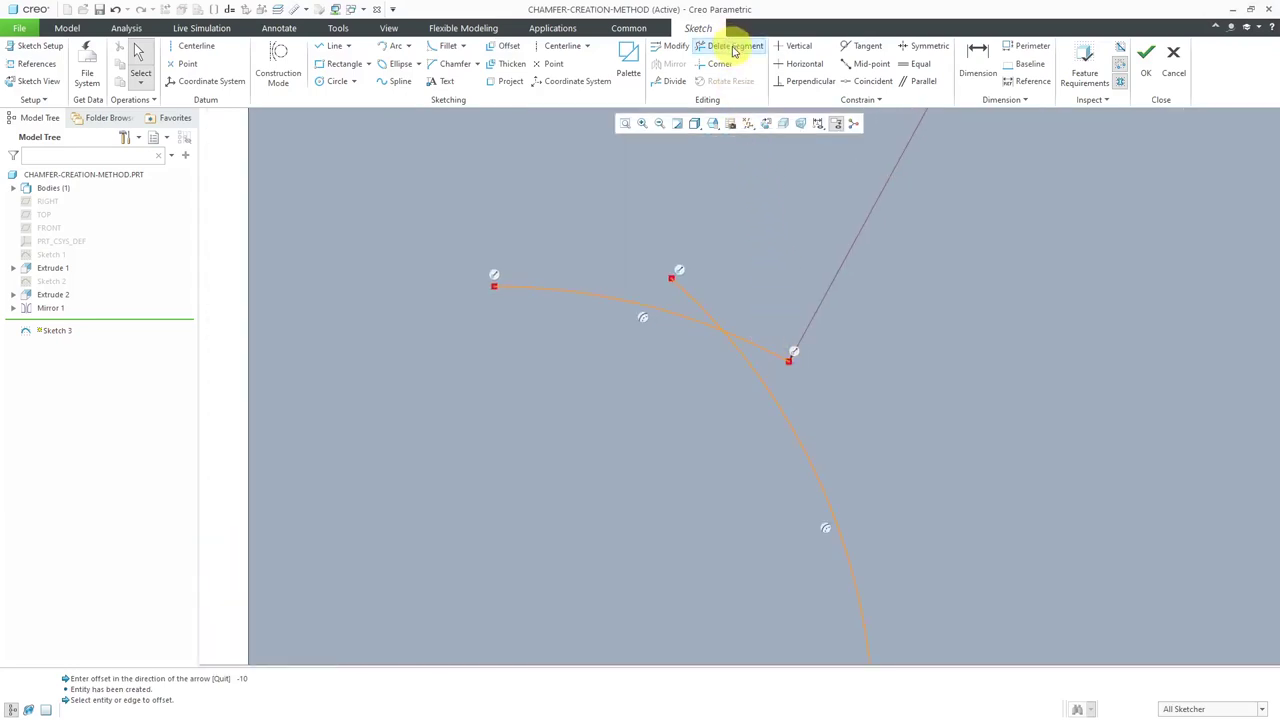
{"action": "left_click", "coordinate": [733, 50]}
{"action": "mouse_move", "coordinate": [629, 234]}
{"action": "left_mouse_down"}
{"action": "mouse_move", "coordinate": [686, 295]}
{"action": "mouse_move", "coordinate": [746, 317]}
{"action": "mouse_move", "coordinate": [769, 349]}
{"action": "mouse_move", "coordinate": [776, 340]}
{"action": "left_mouse_up"}
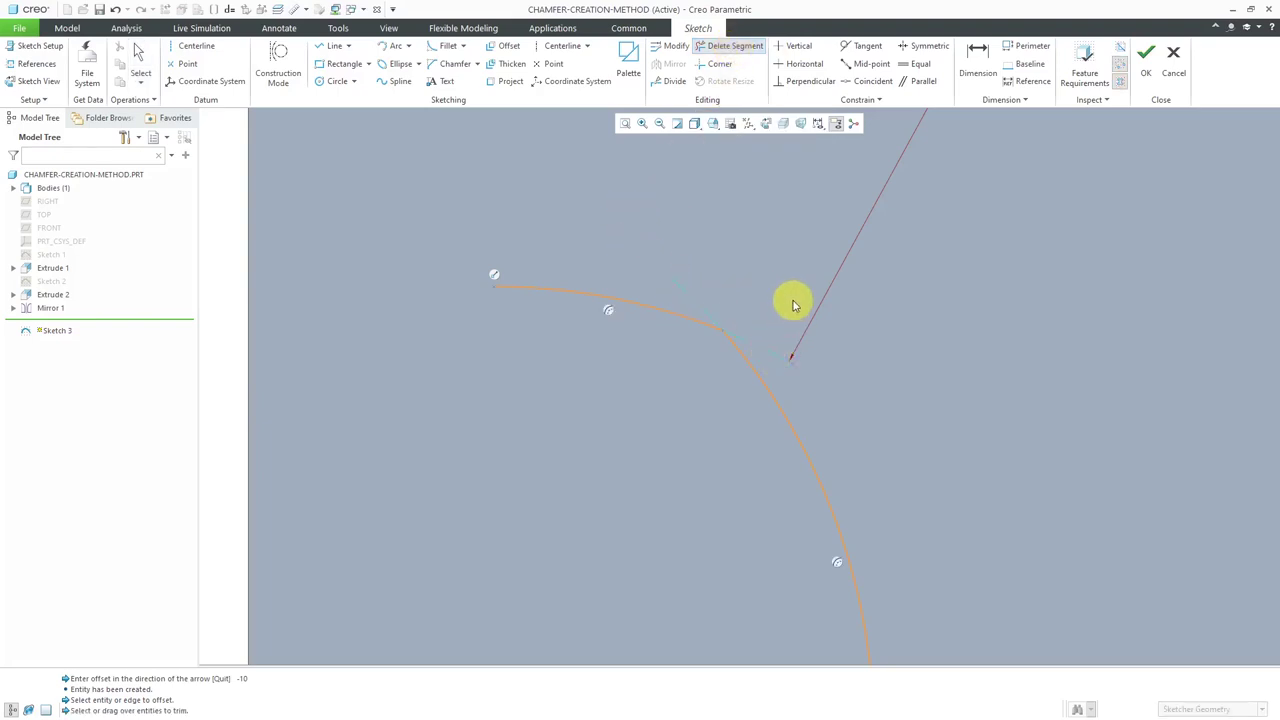
{"action": "middle_click", "coordinate": [793, 305]}
{"action": "scroll", "coordinate": [652, 384], "scroll_direction": "down", "scroll_amount": 3}
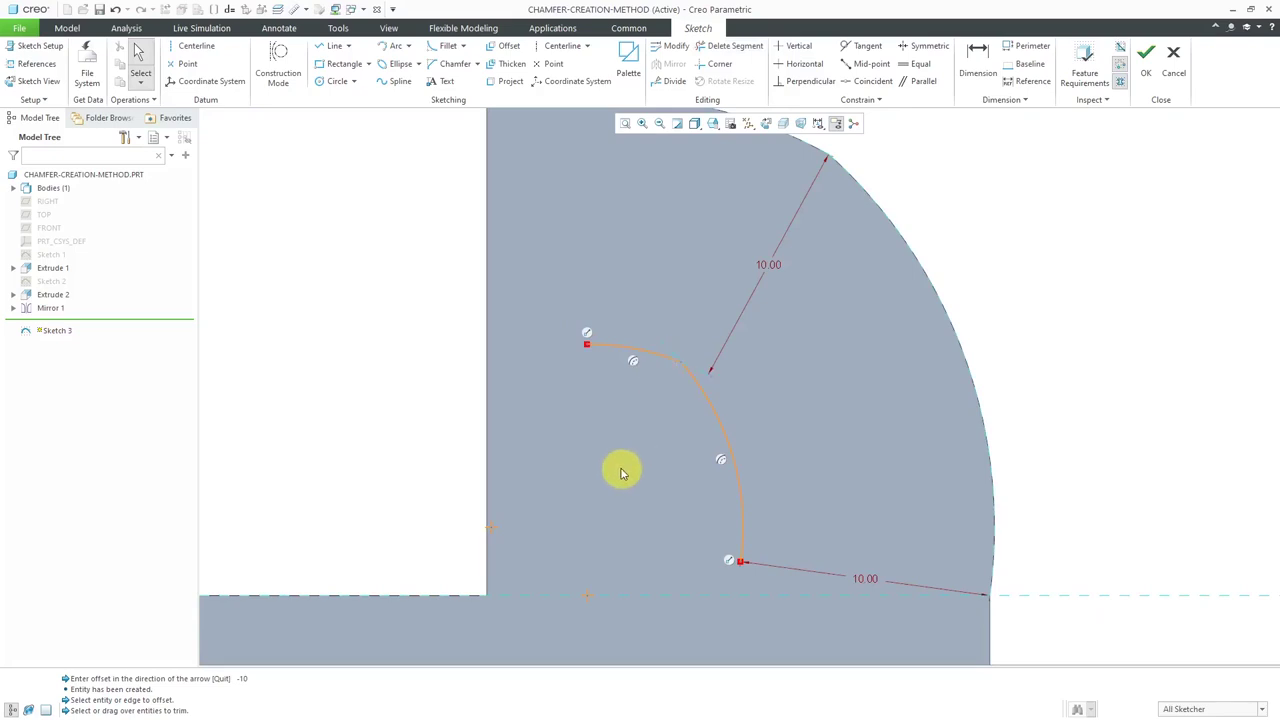
{"action": "scroll", "coordinate": [620, 468], "scroll_direction": "down", "scroll_amount": 2}
{"action": "scroll", "coordinate": [620, 470], "scroll_direction": "up", "scroll_amount": 2}
{"action": "scroll", "coordinate": [620, 470], "scroll_direction": "down", "scroll_amount": 1}
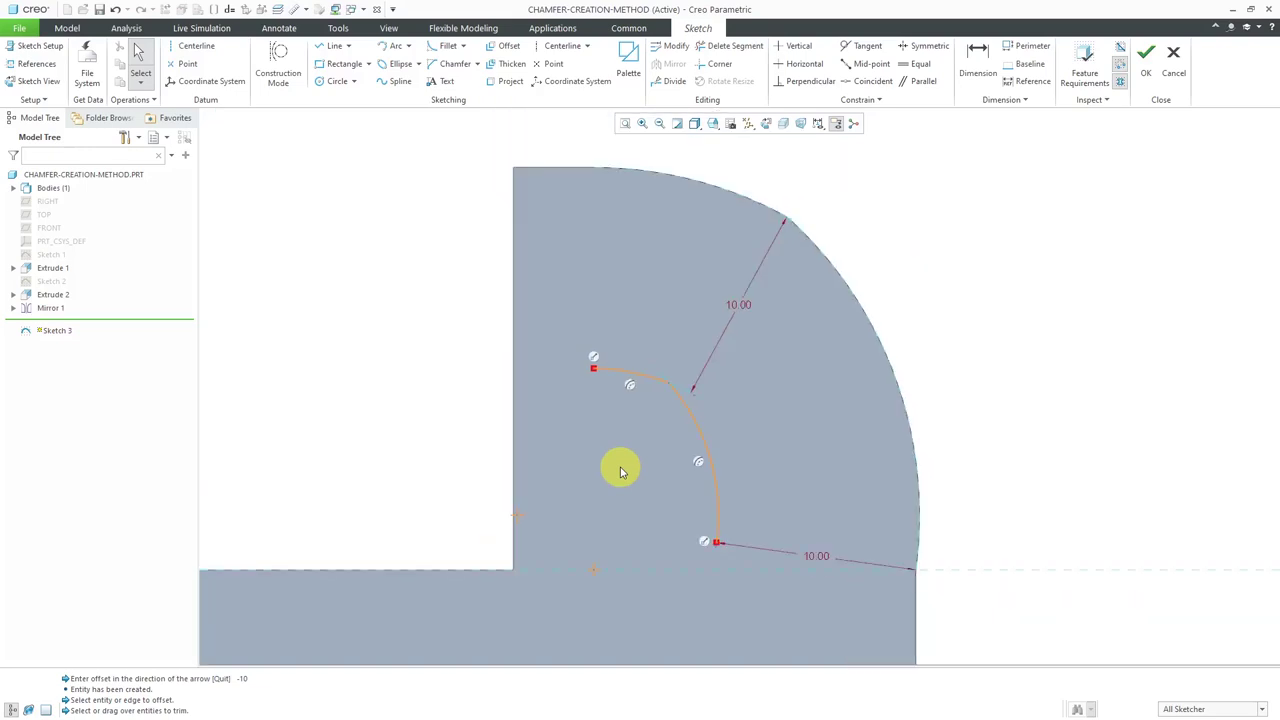
Step: Draw two lines from a point on the inner offset arc to the curved outer edge
{"action": "left_click", "coordinate": [326, 47]}
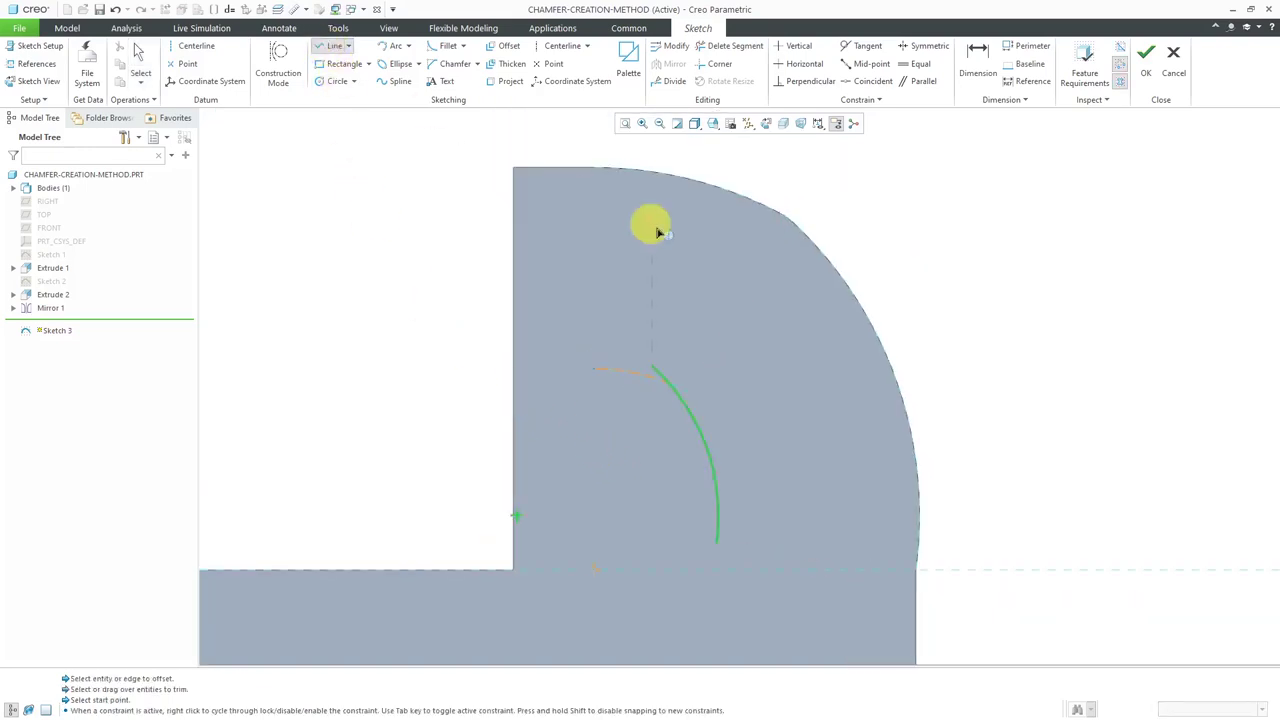
{"action": "left_click", "coordinate": [665, 381]}
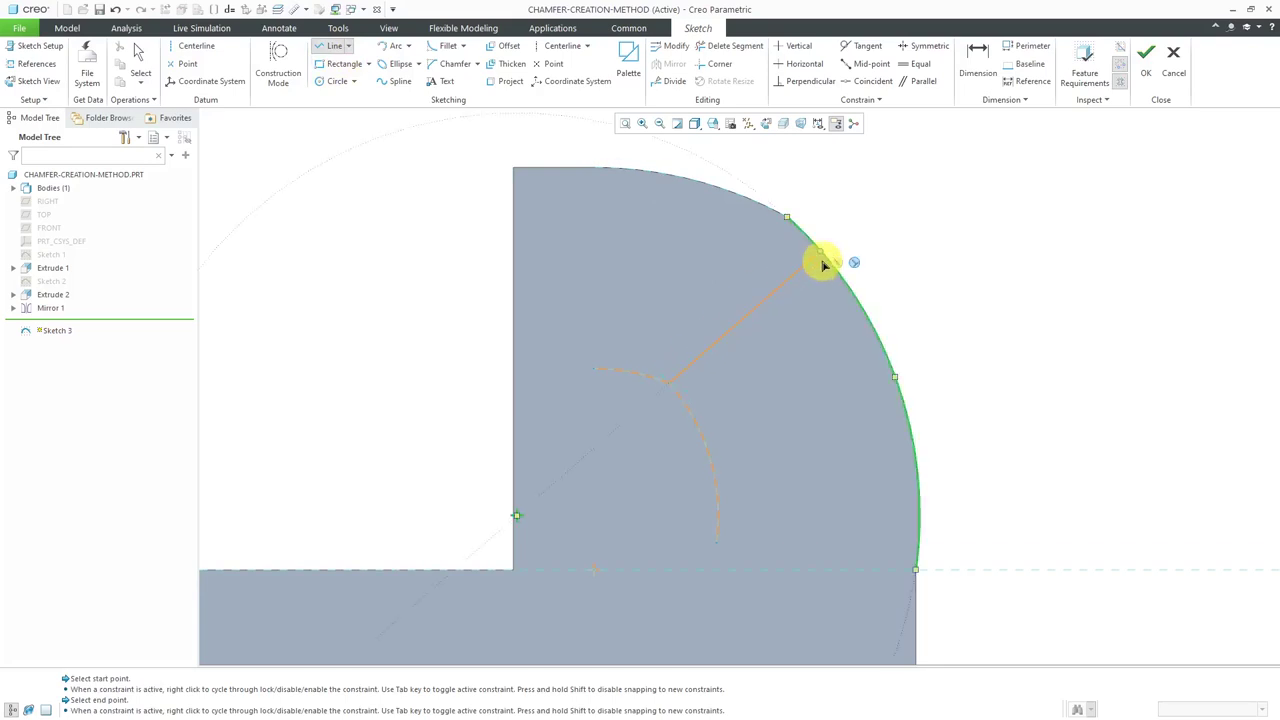
{"action": "left_click", "coordinate": [821, 262]}
{"action": "middle_click", "coordinate": [940, 248]}
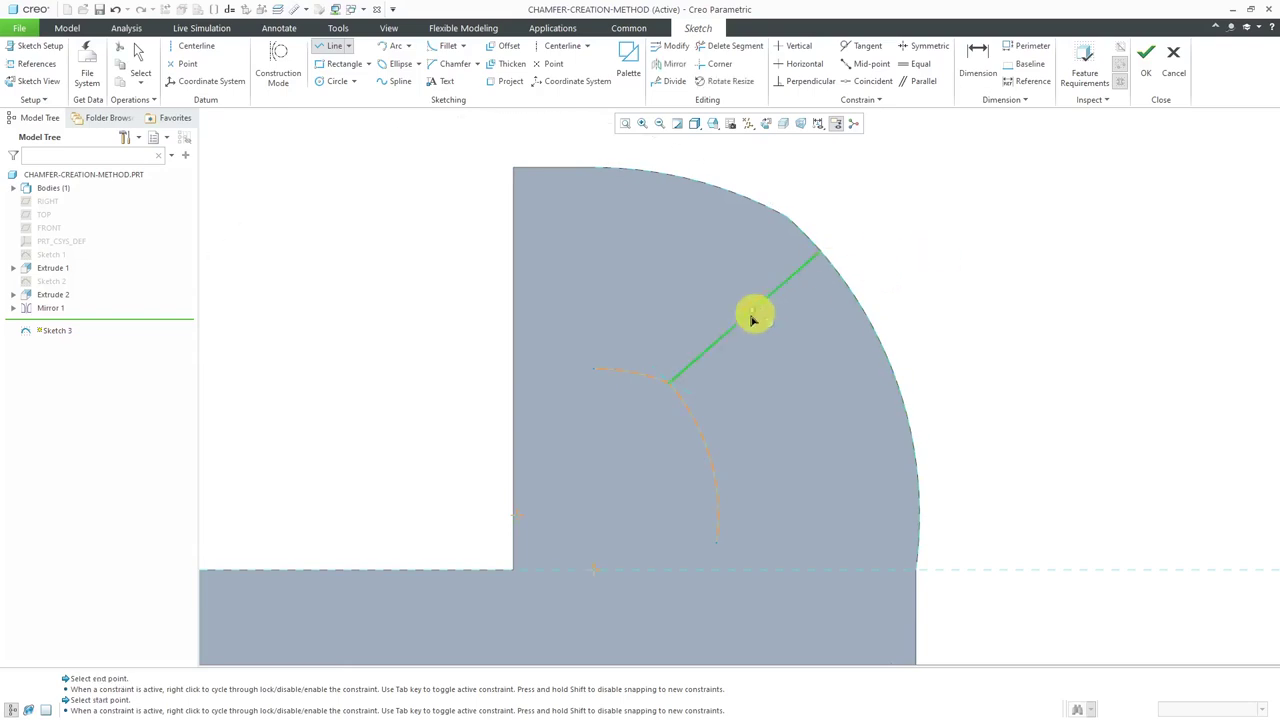
{"action": "left_click", "coordinate": [670, 379]}
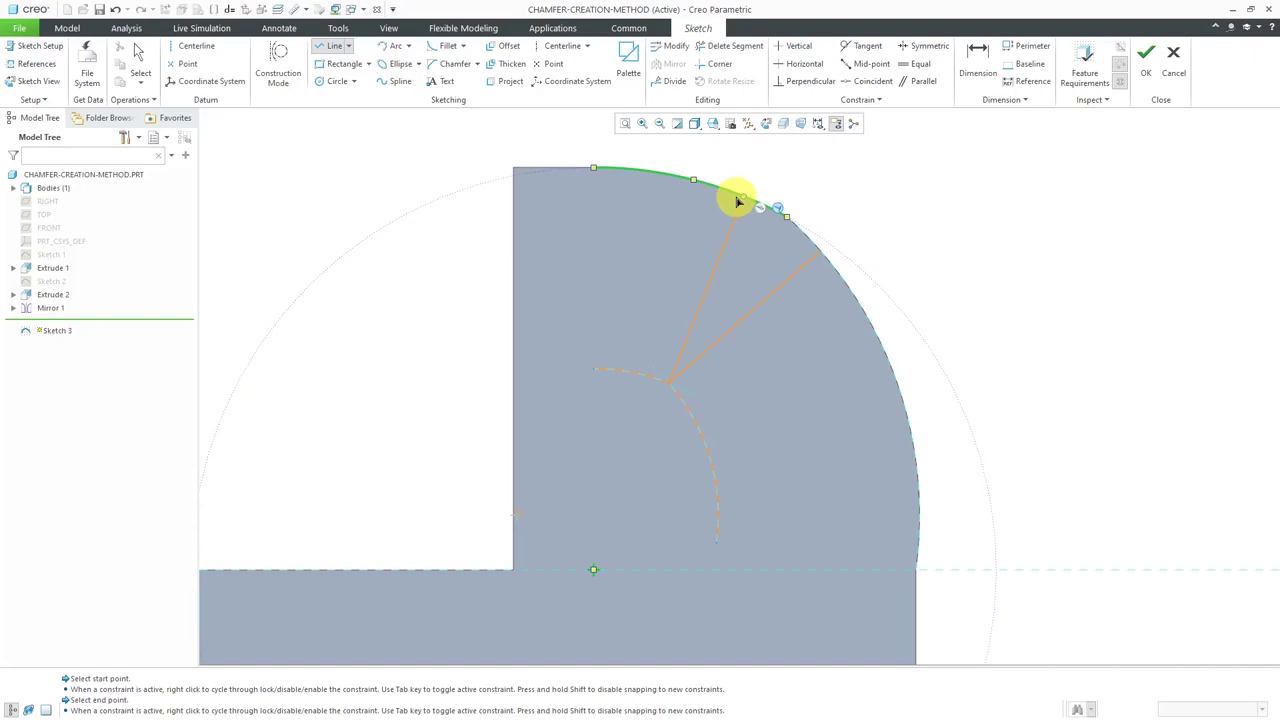
{"action": "left_click", "coordinate": [737, 202]}
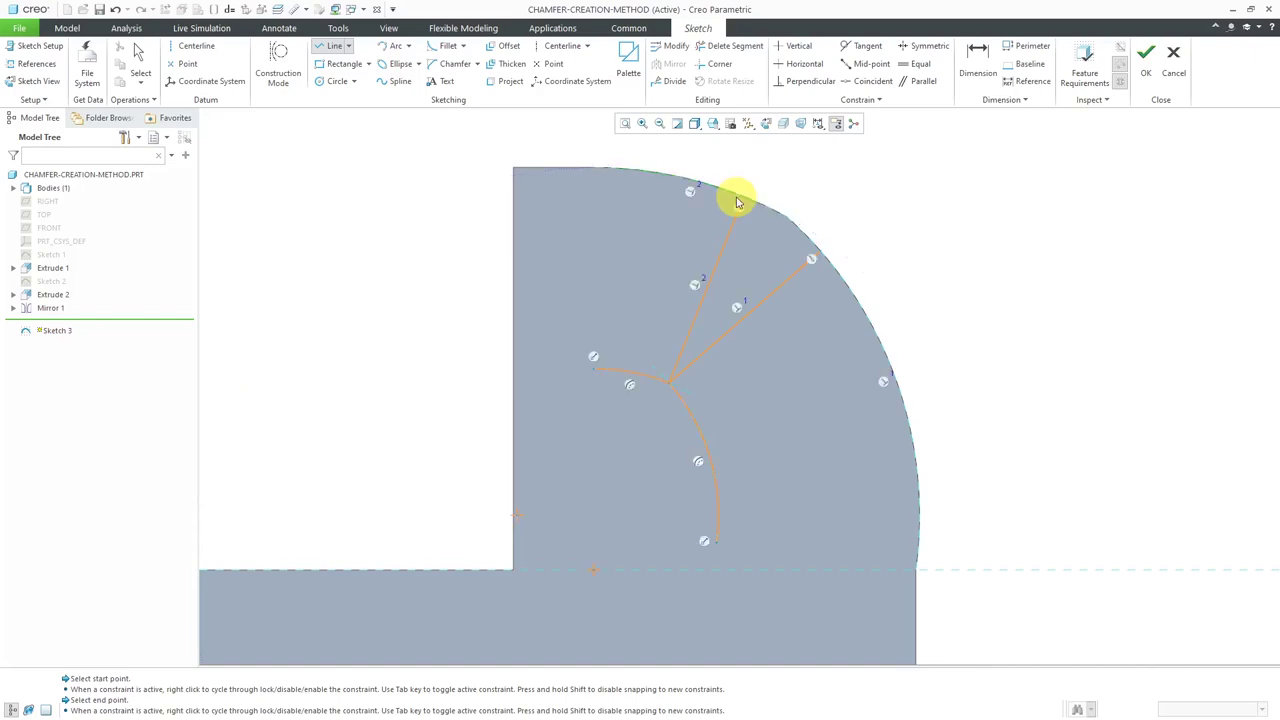
{"action": "left_click", "coordinate": [818, 254]}
{"action": "middle_click", "coordinate": [820, 251]}
{"action": "middle_click", "coordinate": [934, 244]}
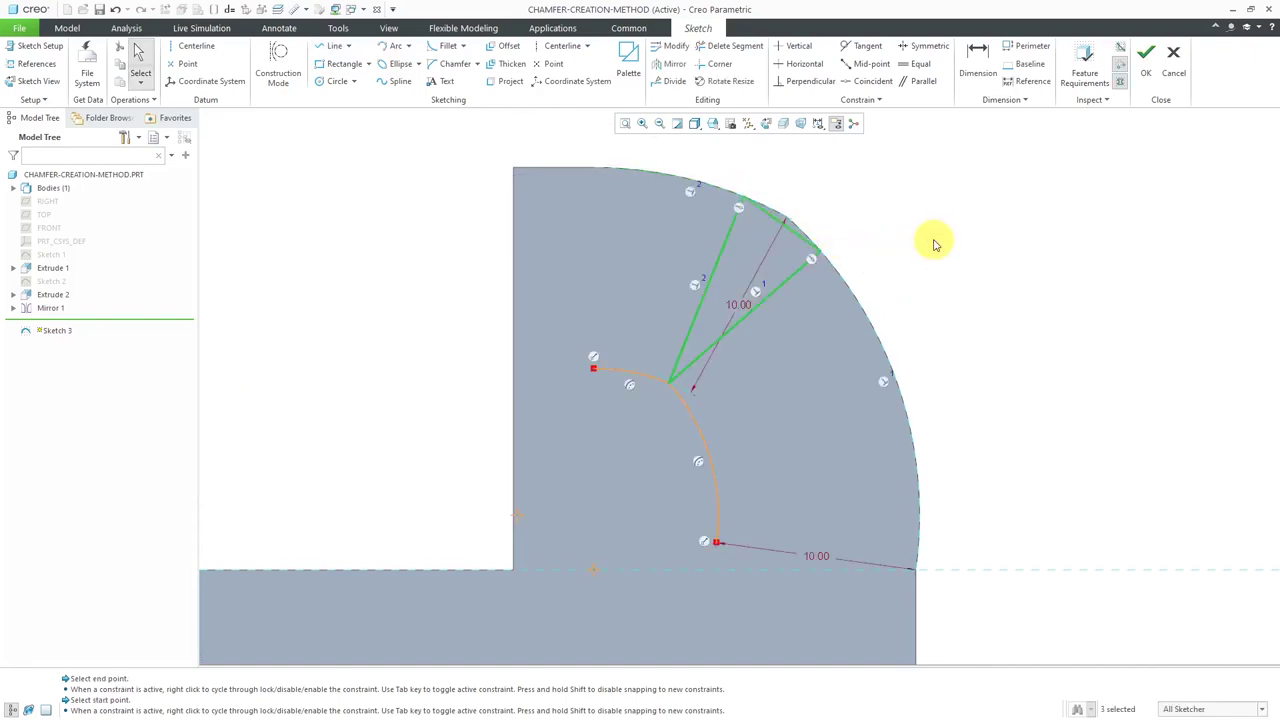
{"action": "left_click", "coordinate": [931, 247]}
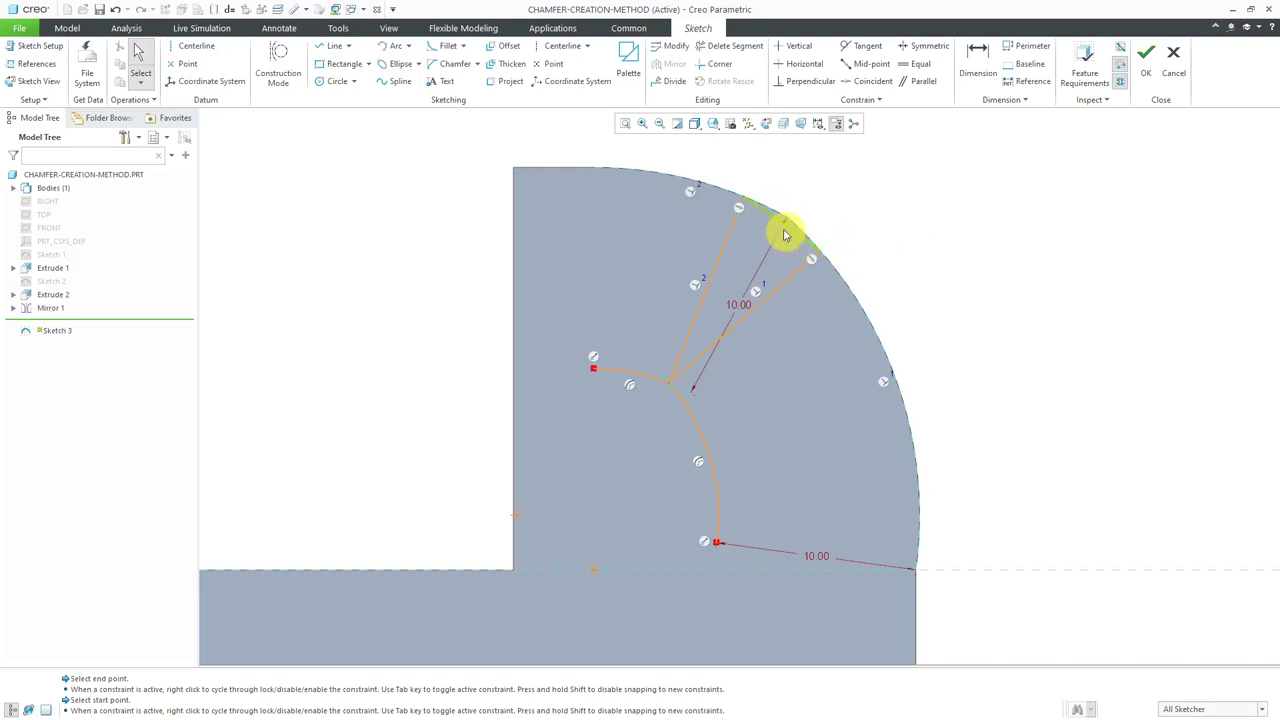
Step: Finish Sketch 3, deselect it, and select the block's curved top edge
{"action": "left_click", "coordinate": [1146, 55]}
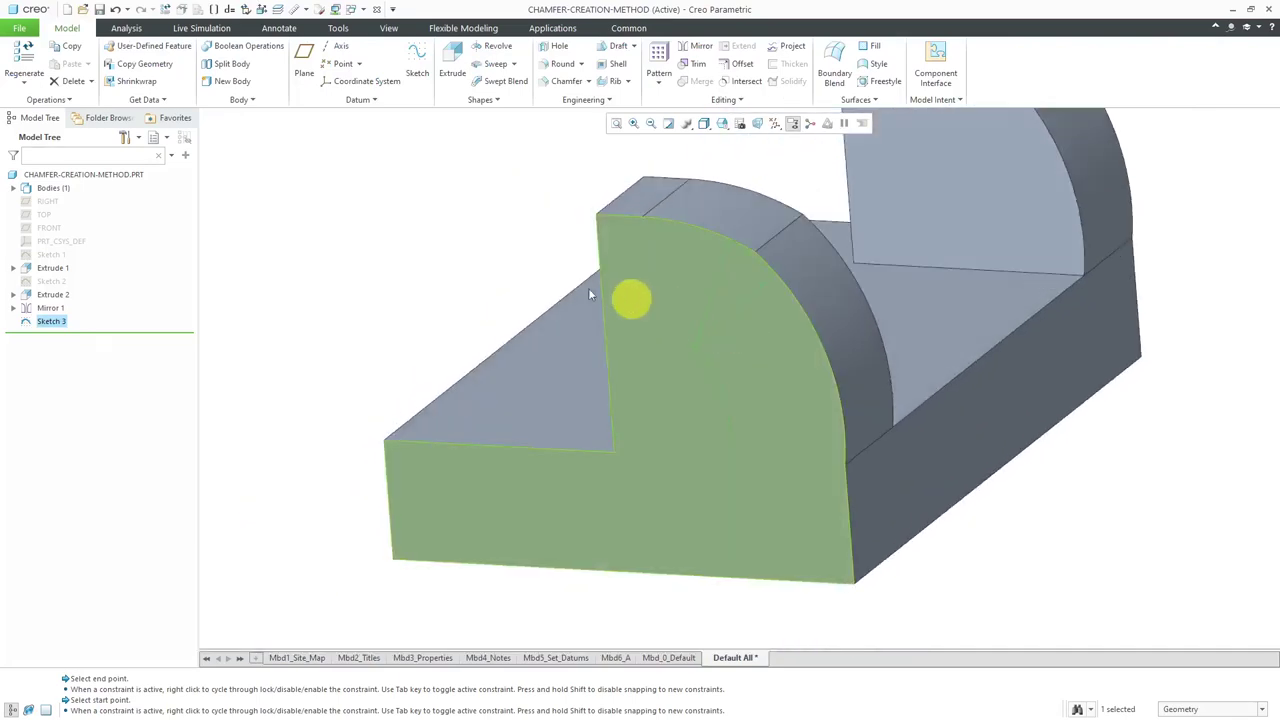
{"action": "left_click", "coordinate": [455, 270]}
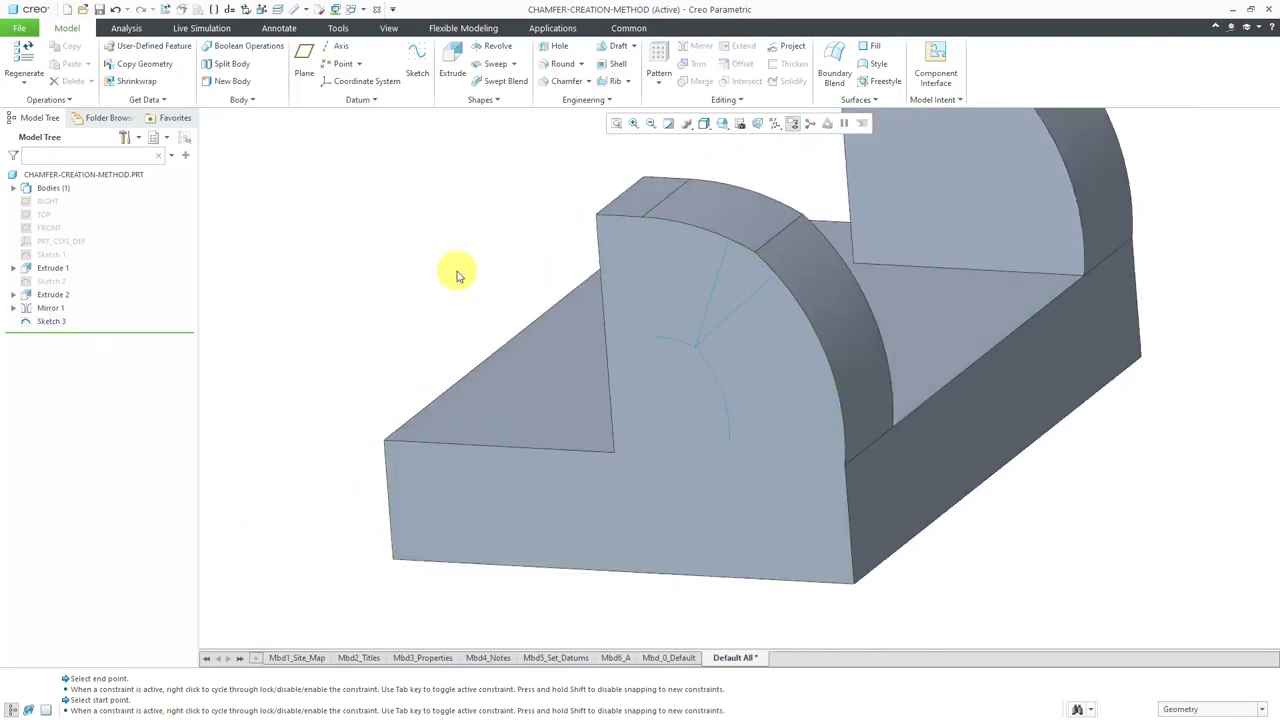
{"action": "left_click", "coordinate": [788, 233]}
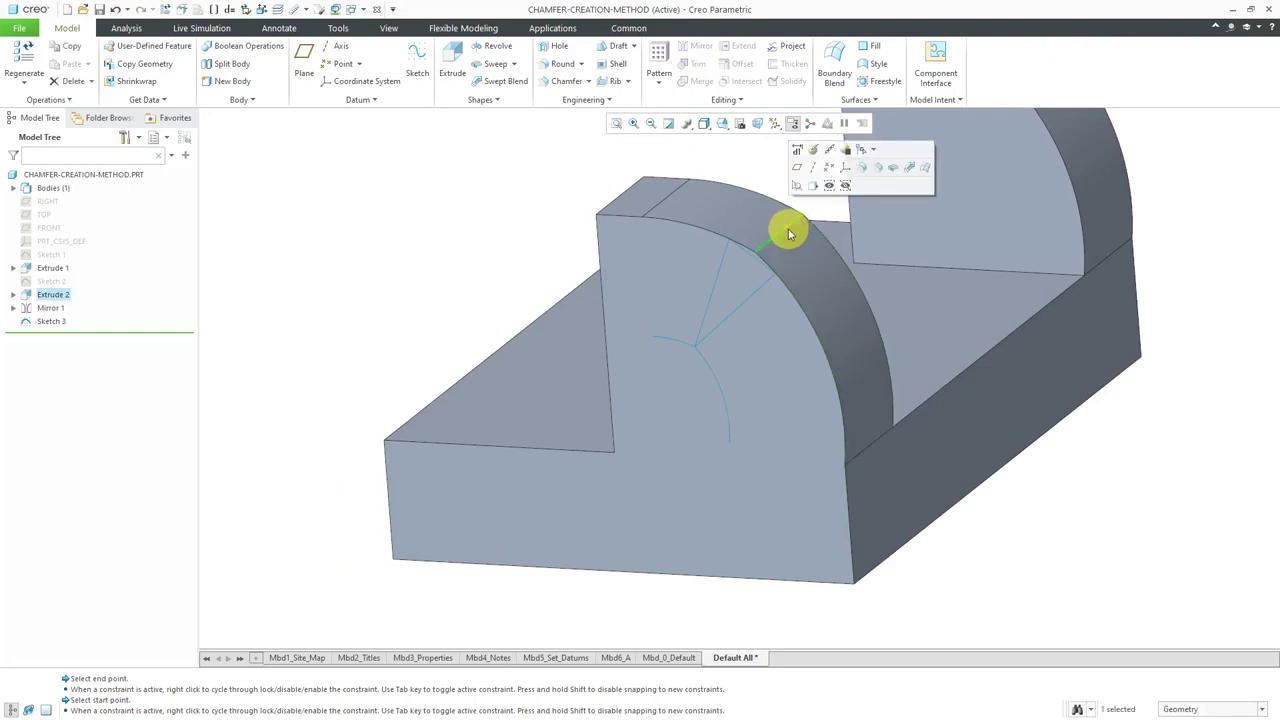
Step: Start an edge chamfer on the curved edge and view its 10.00 Offset Surfaces set details
{"action": "left_click", "coordinate": [878, 169]}
{"action": "scroll", "coordinate": [752, 233], "scroll_direction": "up", "scroll_amount": 5}
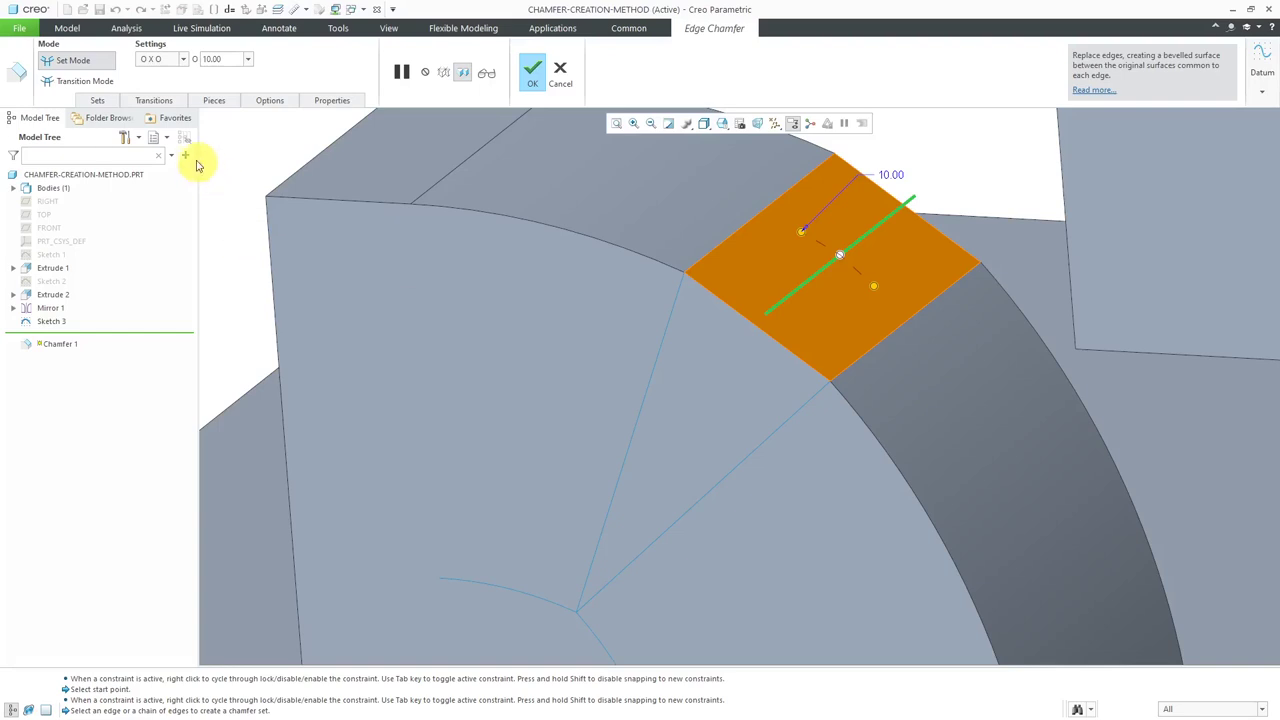
{"action": "left_click", "coordinate": [98, 101]}
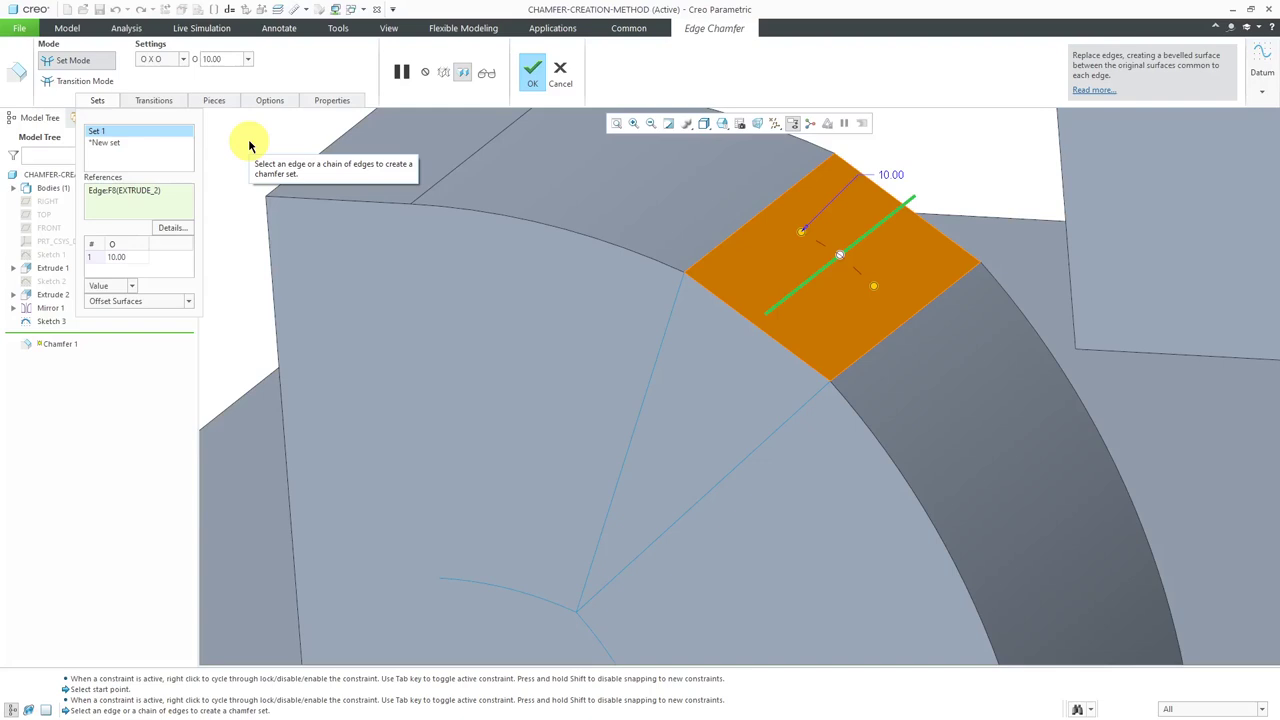
Step: Keep the O X O dimension scheme and apply the 10.00 chamfer as Chamfer 1
{"action": "left_click", "coordinate": [184, 59]}
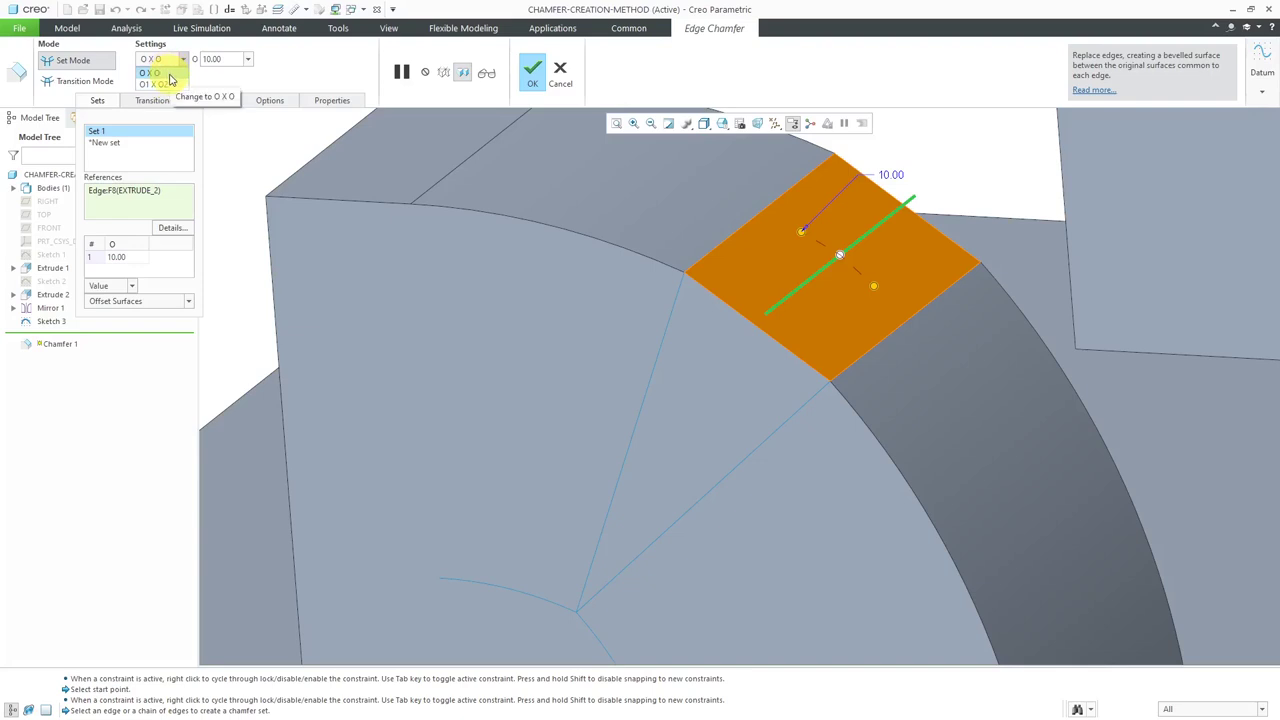
{"action": "left_click", "coordinate": [251, 143]}
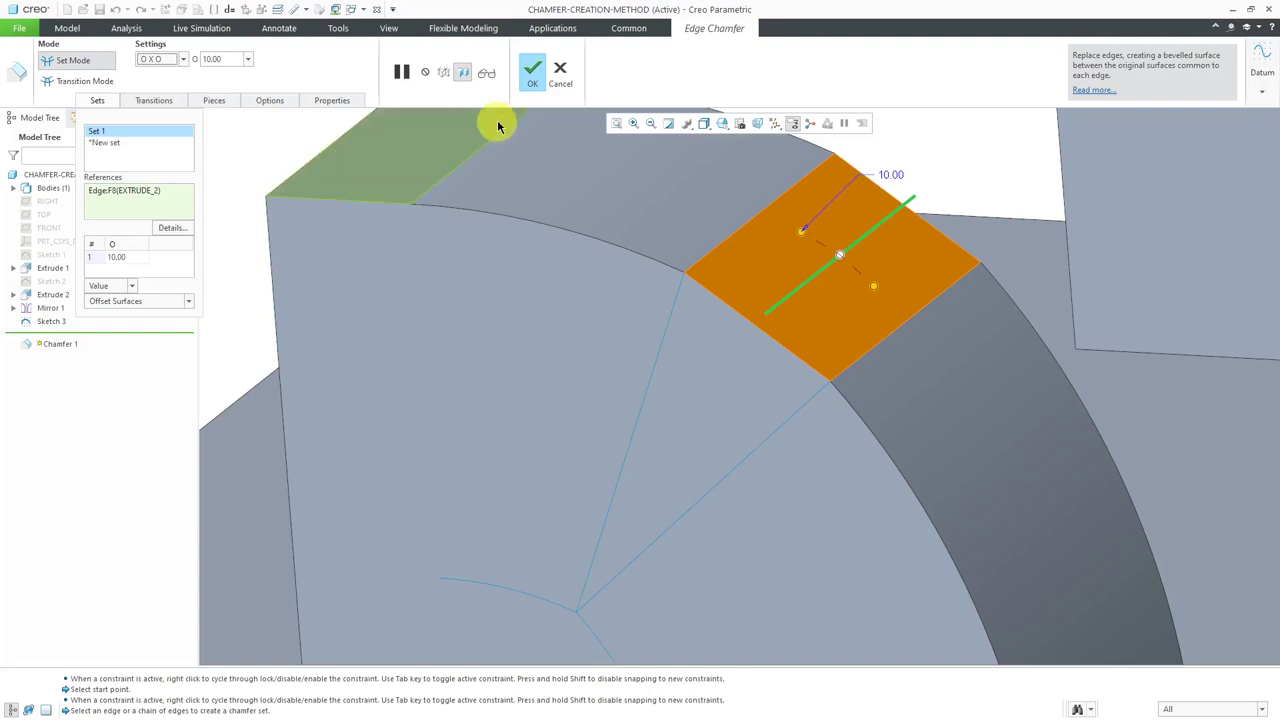
{"action": "left_click", "coordinate": [534, 72]}
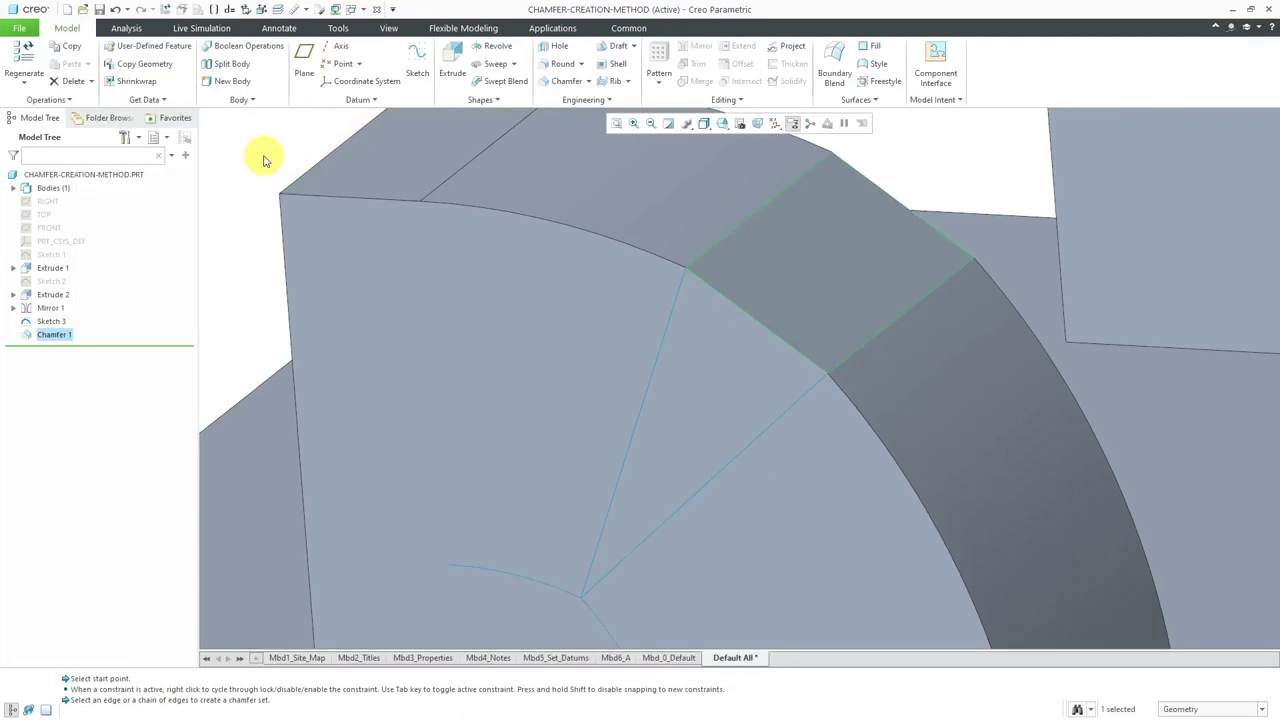
Step: Orbit the part to view its other side, then start a new sketch
{"action": "scroll", "coordinate": [400, 320], "scroll_direction": "down", "scroll_amount": 3}
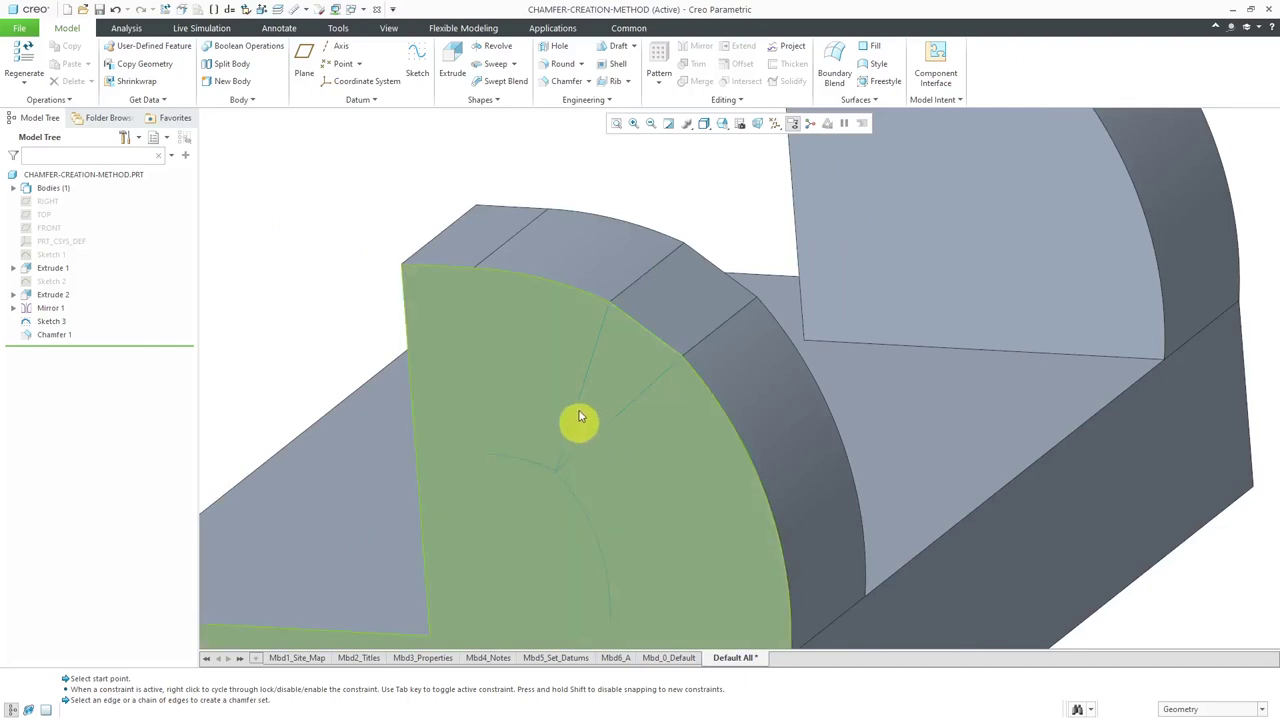
{"action": "scroll", "coordinate": [585, 400], "scroll_direction": "down", "scroll_amount": 5}
{"action": "middle_click_drag", "start_coordinate": [612, 360], "coordinate": [478, 381]}
{"action": "scroll", "coordinate": [700, 434], "scroll_direction": "up", "scroll_amount": 4}
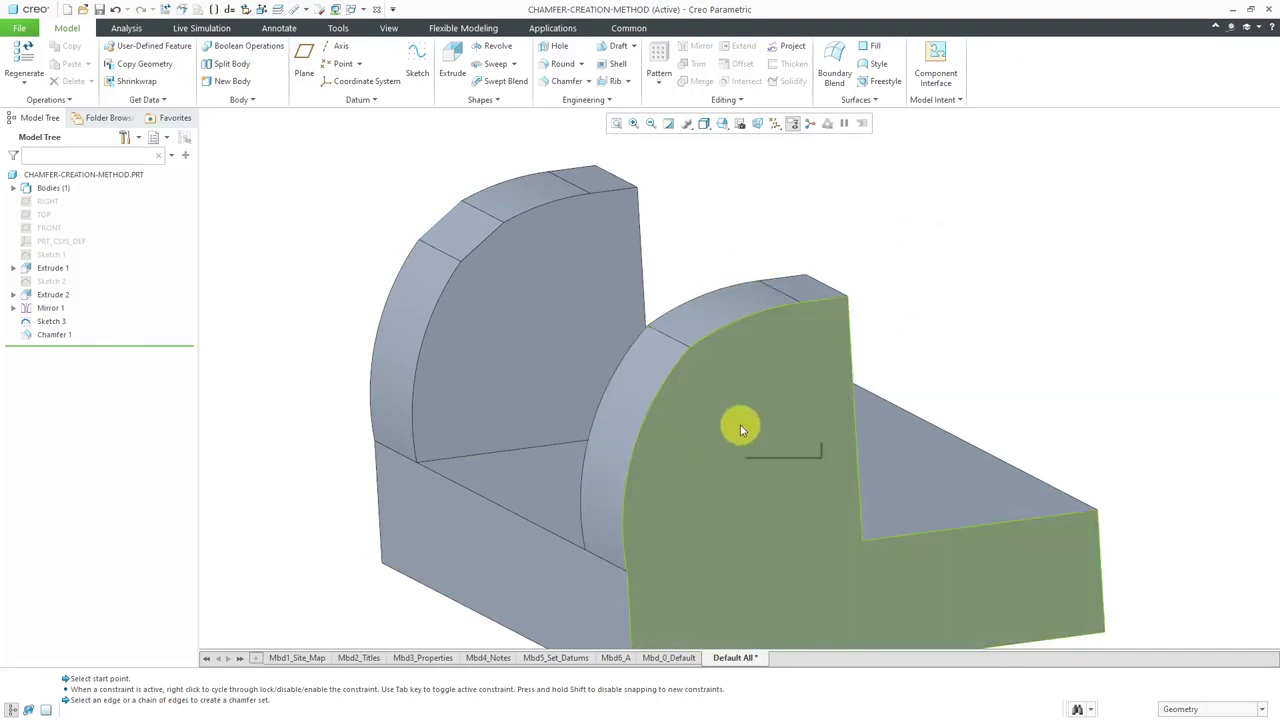
{"action": "left_click", "coordinate": [56, 310]}
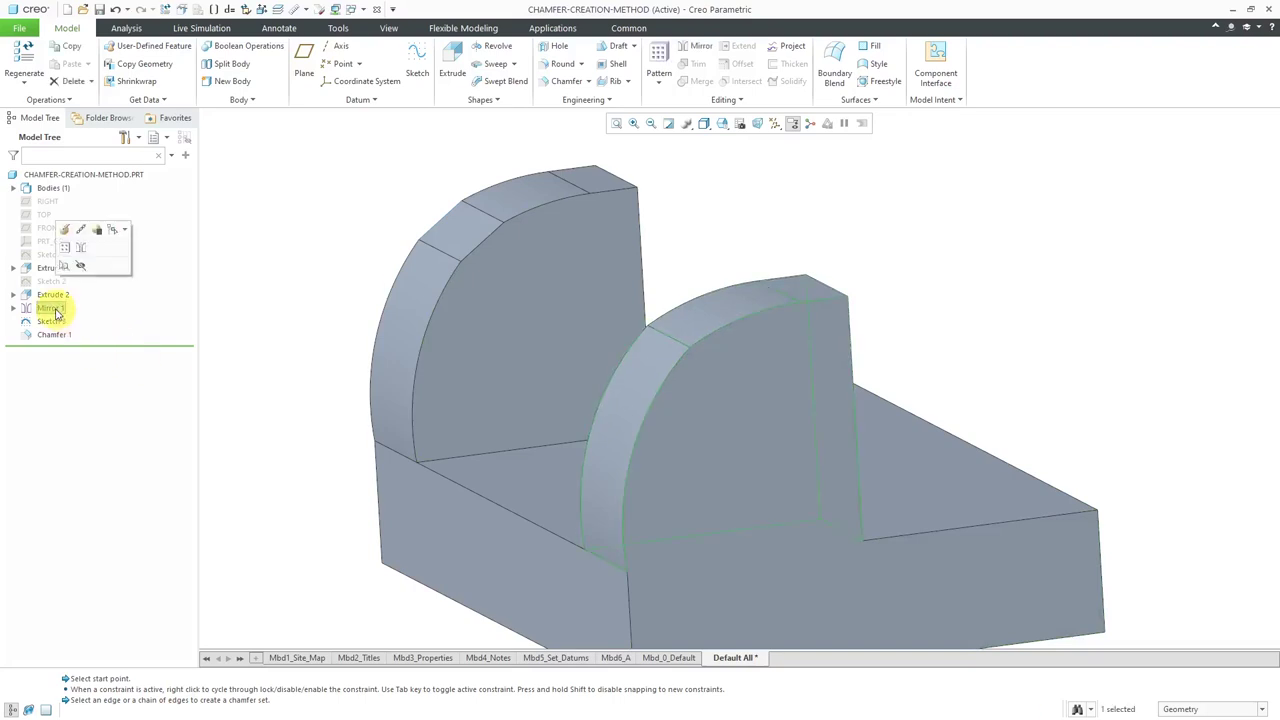
{"action": "left_click", "coordinate": [306, 198]}
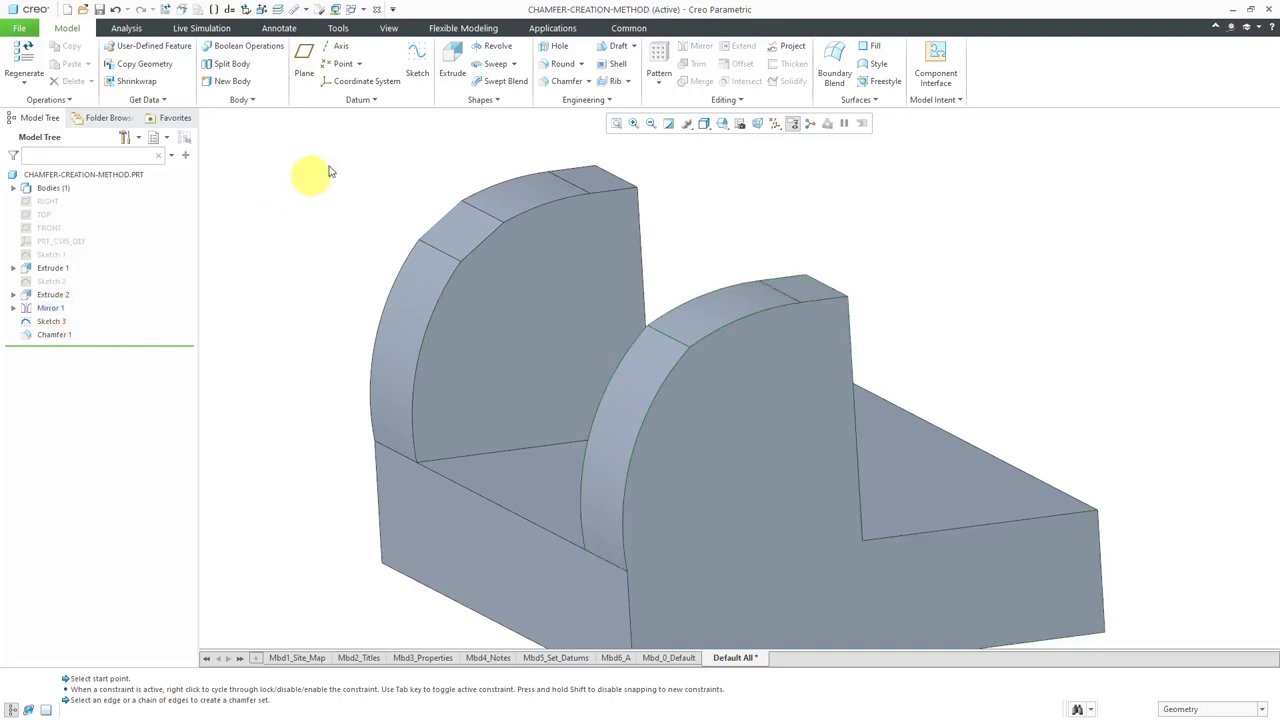
{"action": "left_click", "coordinate": [420, 80]}
Step: Sketch on the flat horizontal face, adding the right upright's two arc edges as references until fully placed
{"action": "left_click", "coordinate": [724, 468]}
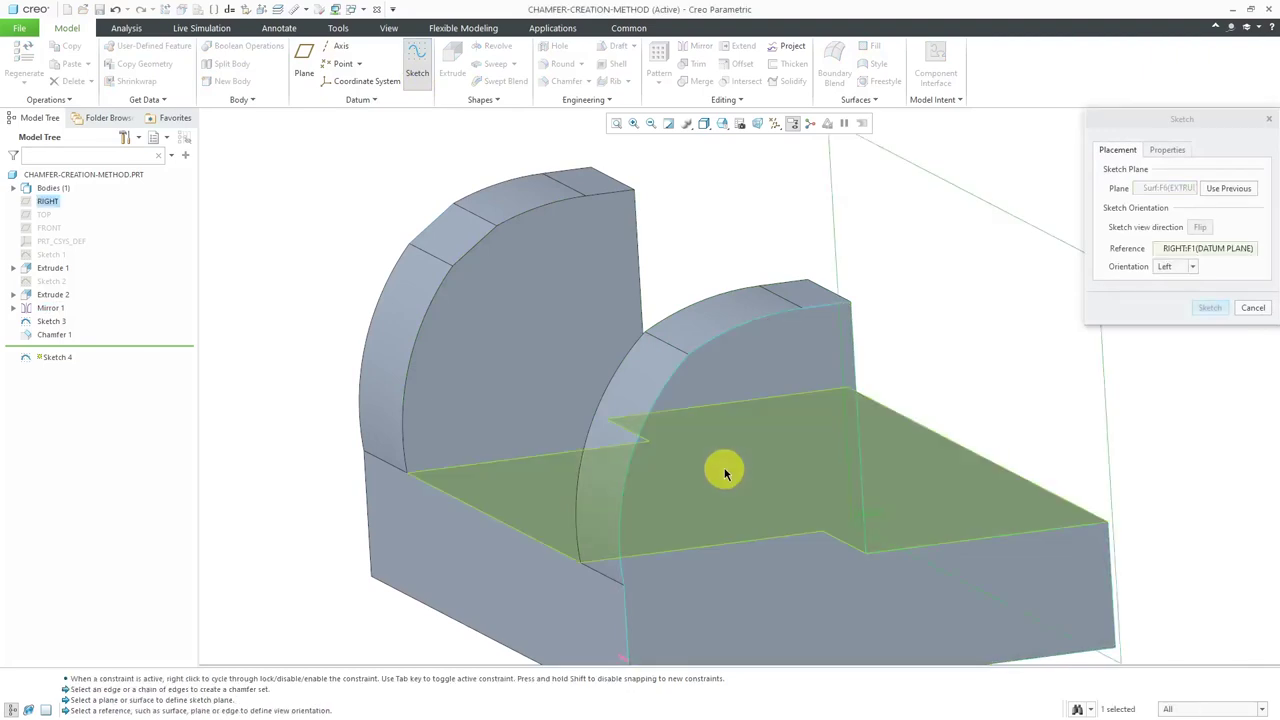
{"action": "middle_click", "coordinate": [725, 472]}
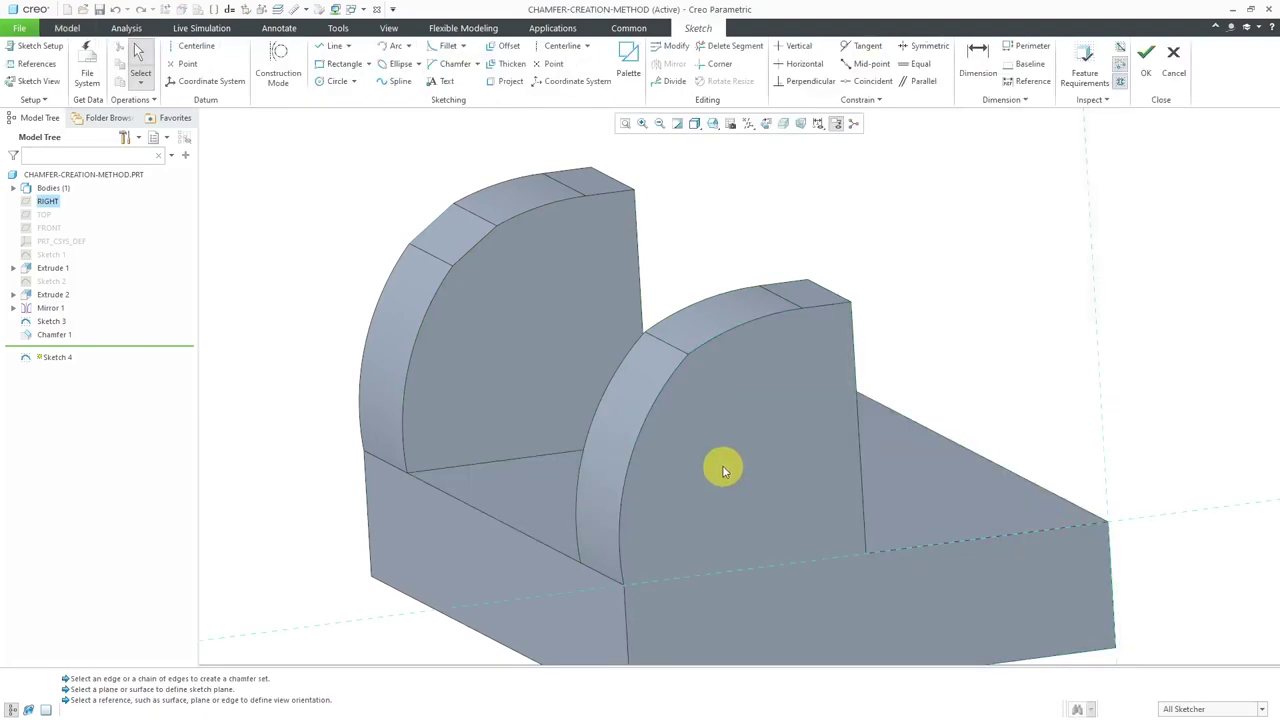
{"action": "right_click", "coordinate": [978, 216]}
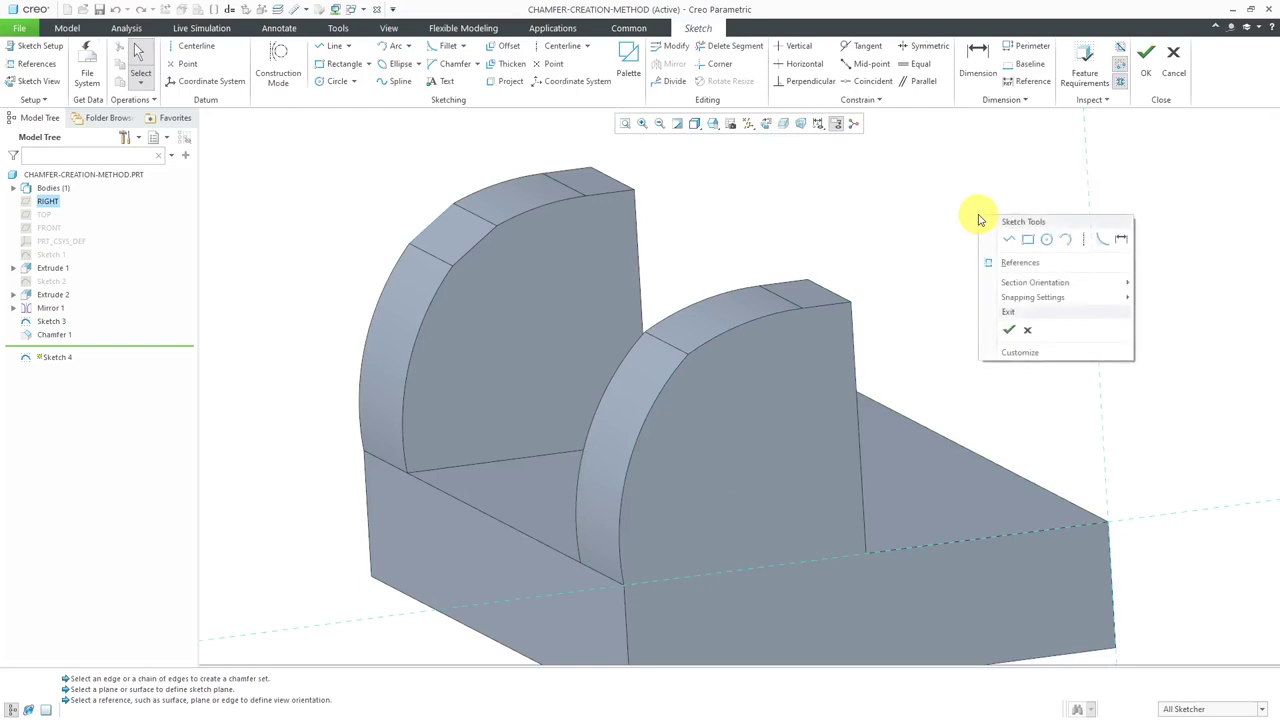
{"action": "left_click", "coordinate": [1013, 264]}
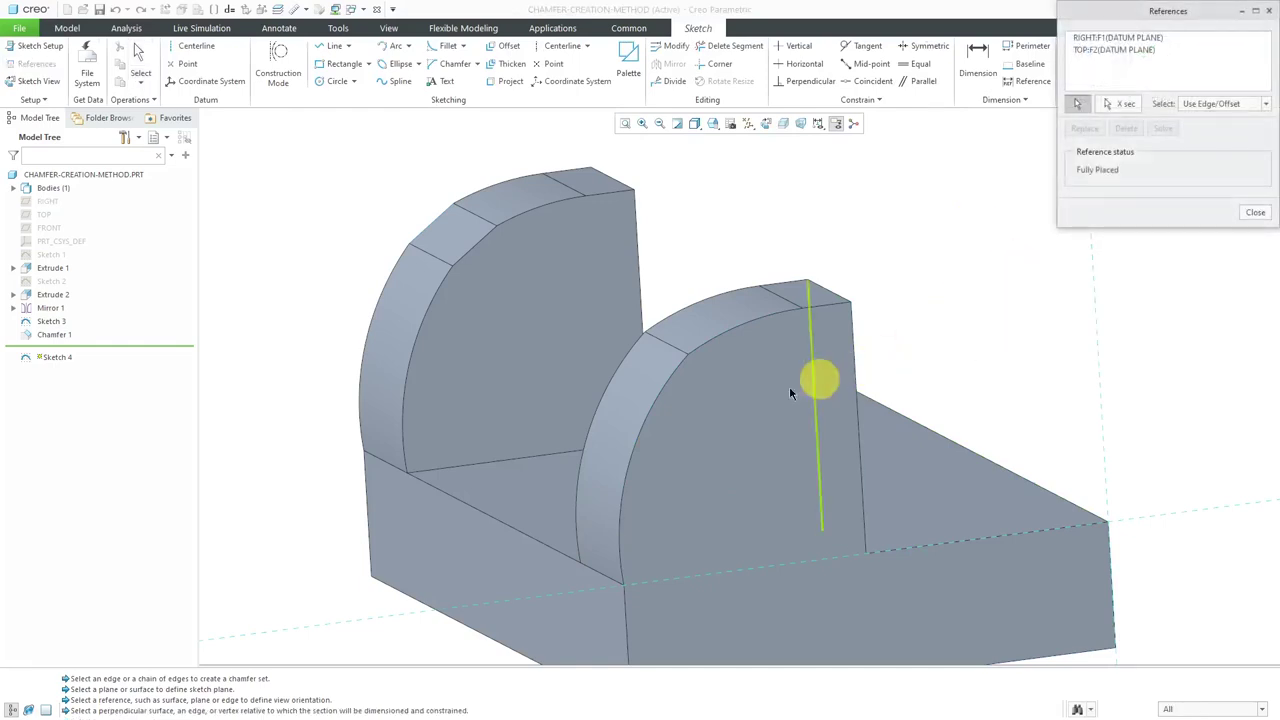
{"action": "left_click", "coordinate": [659, 403]}
{"action": "left_click", "coordinate": [725, 335]}
{"action": "left_click", "coordinate": [1163, 128]}
{"action": "left_click", "coordinate": [1255, 213]}
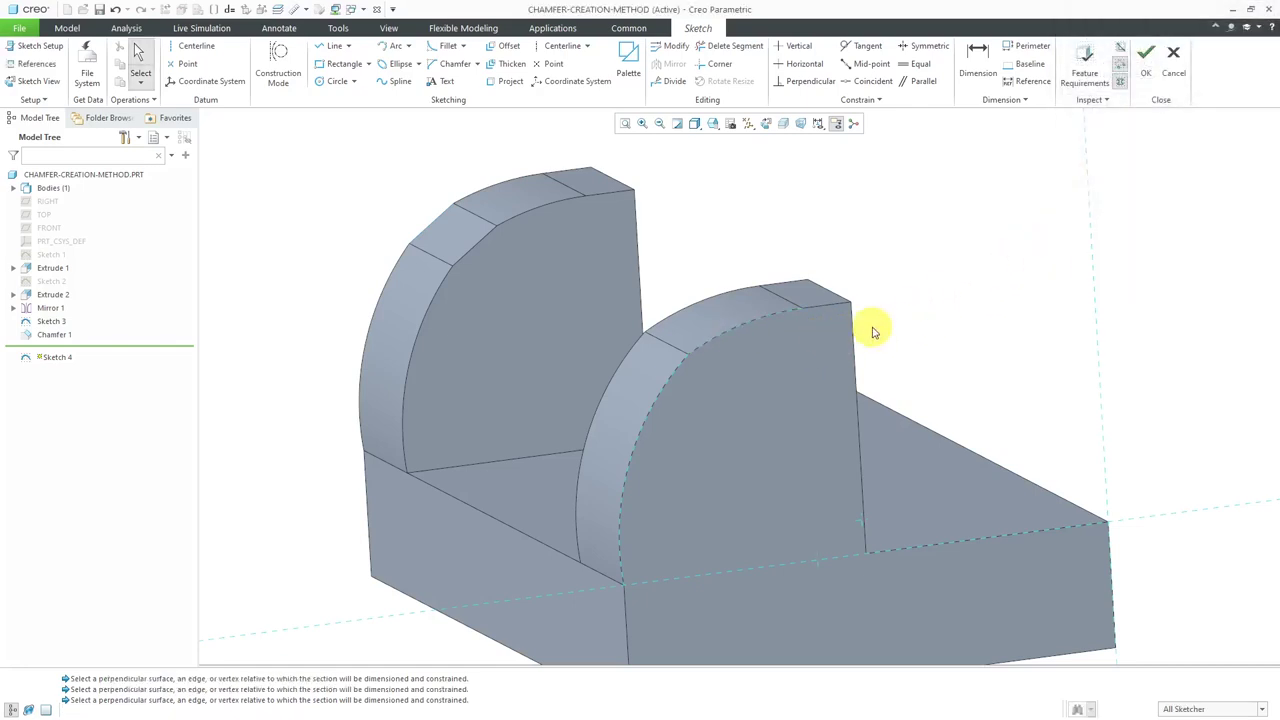
{"action": "scroll", "coordinate": [740, 323], "scroll_direction": "up", "scroll_amount": 3}
{"action": "scroll", "coordinate": [723, 334], "scroll_direction": "down", "scroll_amount": 4}
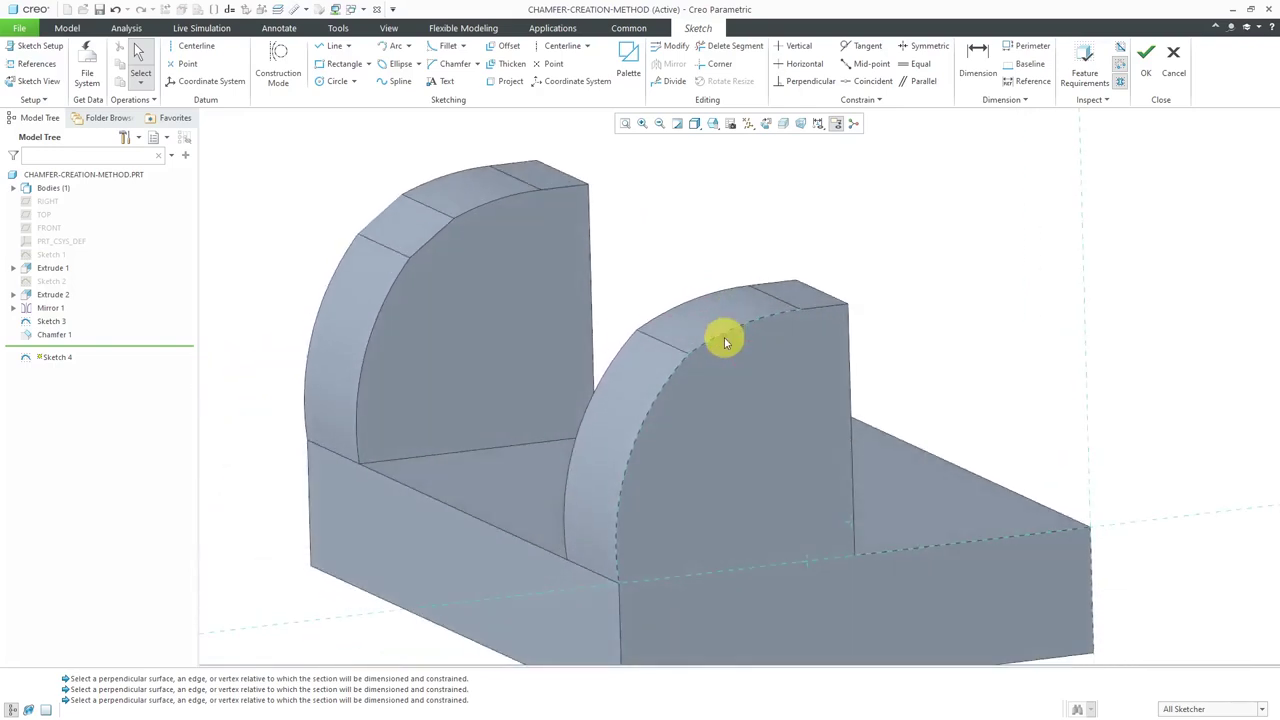
{"action": "scroll", "coordinate": [952, 323], "scroll_direction": "up", "scroll_amount": 2}
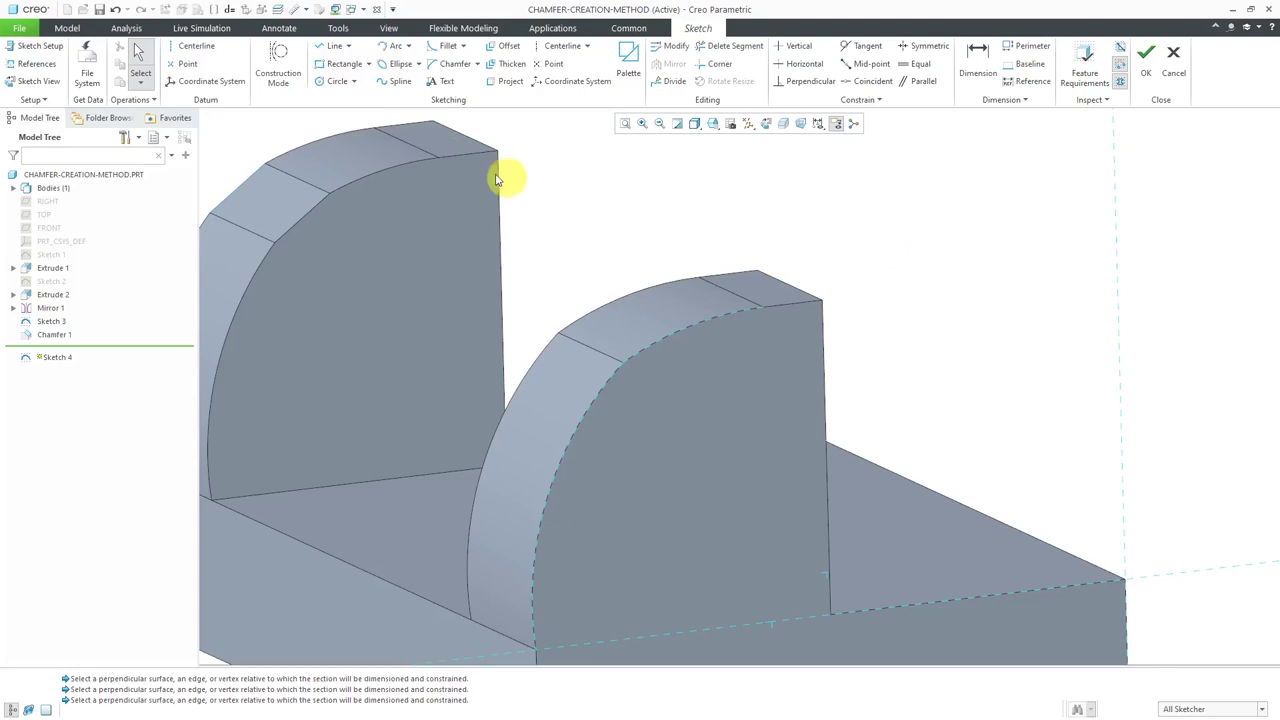
Step: Draw a closed triangle of lines with corners on the curved fin's arc edge
{"action": "left_click", "coordinate": [336, 46]}
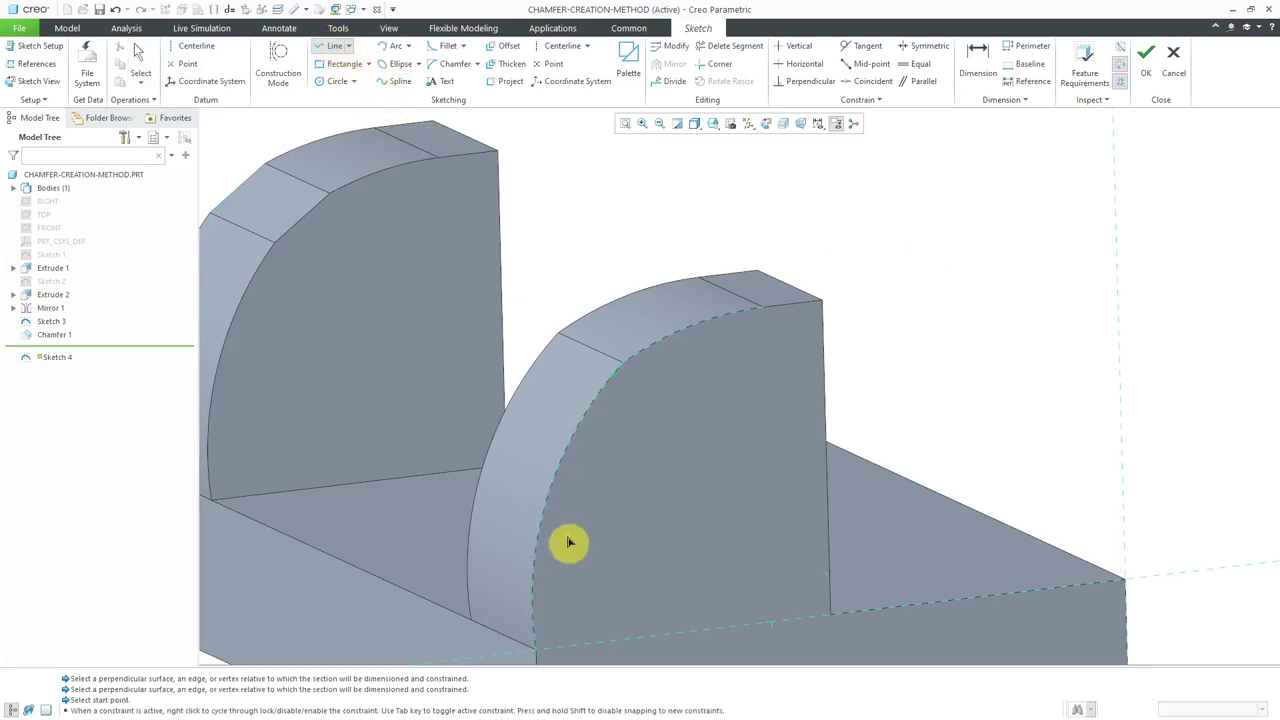
{"action": "left_click", "coordinate": [590, 460]}
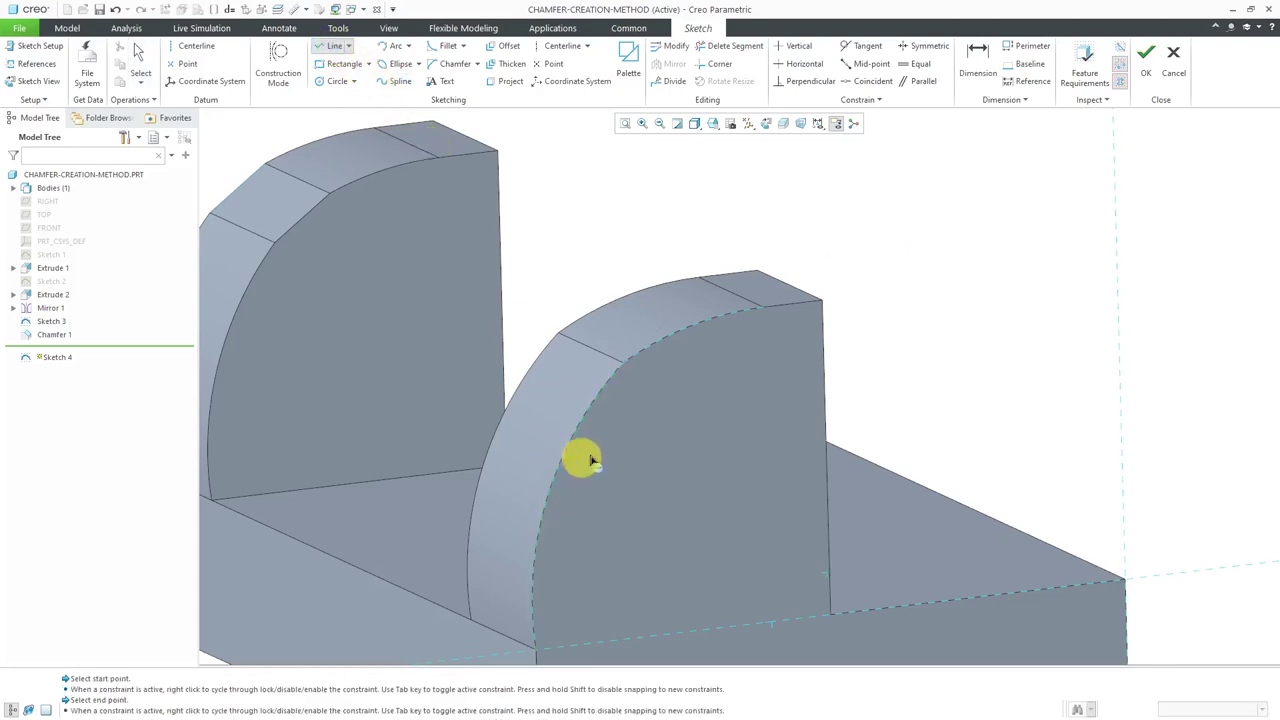
{"action": "left_click", "coordinate": [701, 326]}
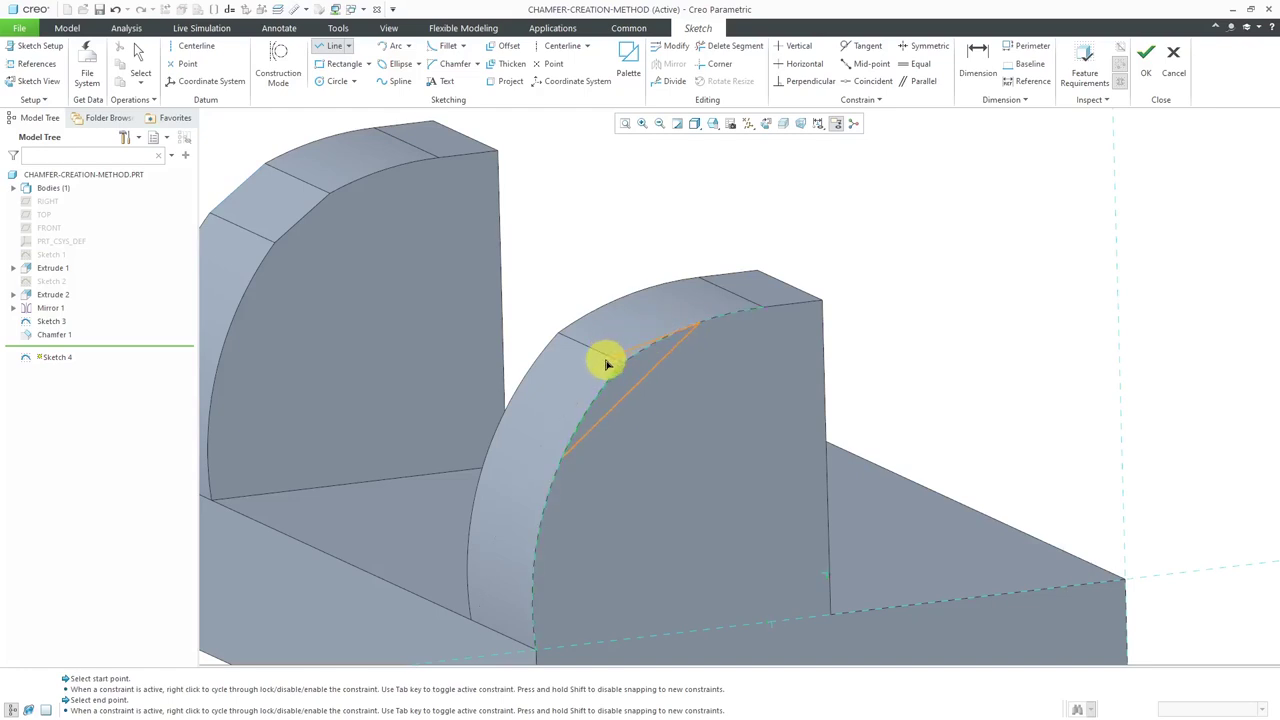
{"action": "left_click", "coordinate": [606, 358]}
{"action": "left_click", "coordinate": [567, 453]}
{"action": "middle_click", "coordinate": [966, 337]}
{"action": "middle_click", "coordinate": [950, 343]}
{"action": "scroll", "coordinate": [706, 406], "scroll_direction": "up", "scroll_amount": 4}
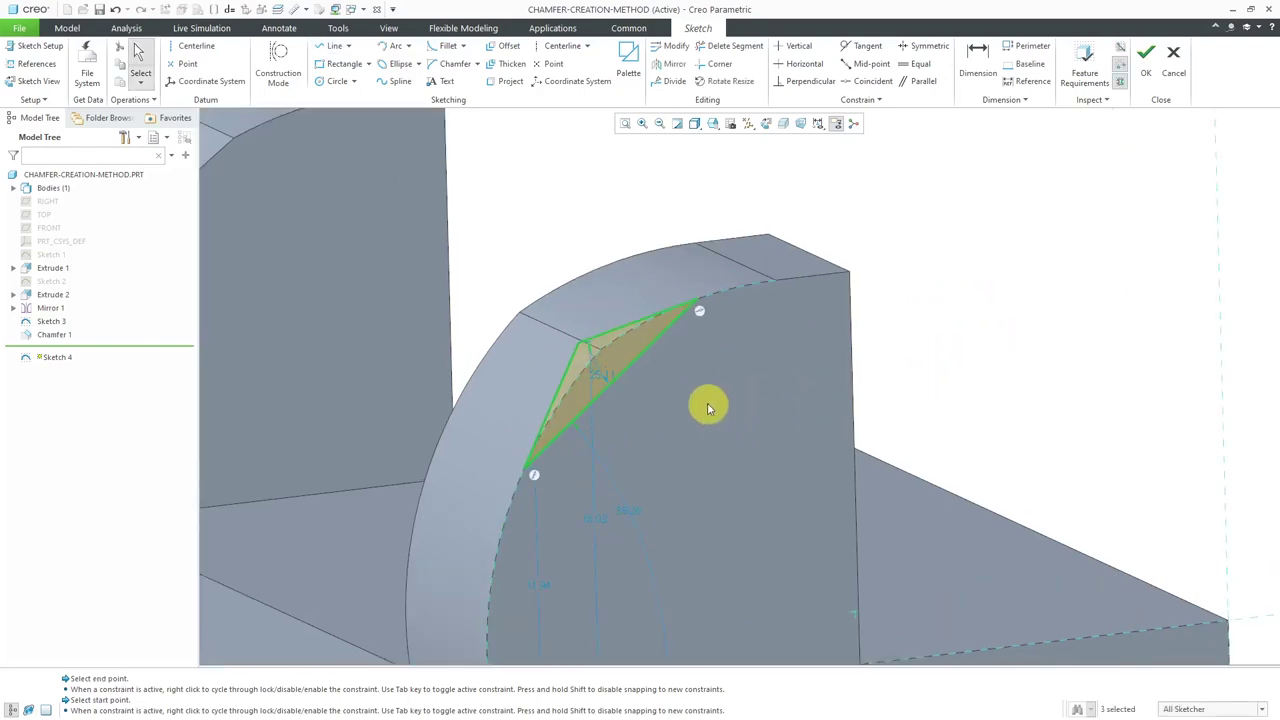
Step: Dimension the triangle's top side and arc-side edge at 10 each
{"action": "left_click", "coordinate": [975, 66]}
{"action": "left_click", "coordinate": [613, 306]}
{"action": "middle_click", "coordinate": [608, 277]}
{"action": "type", "text": "10"}
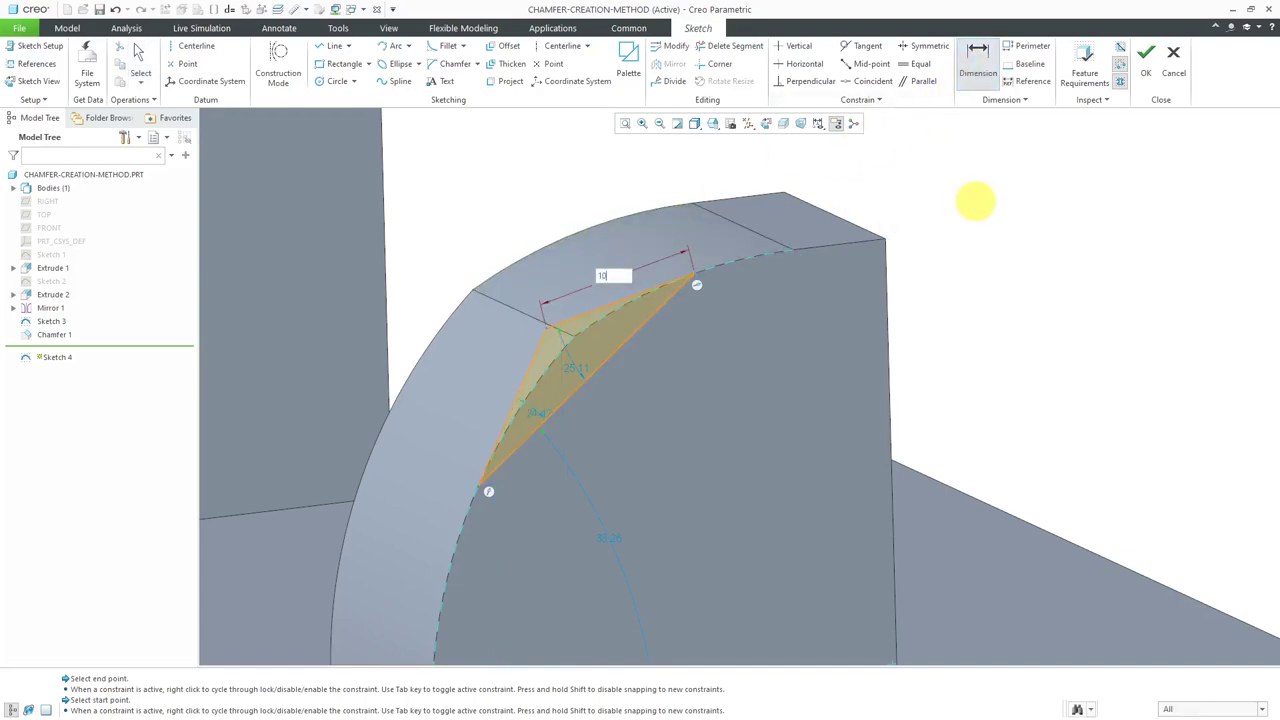
{"action": "key", "text": "Return"}
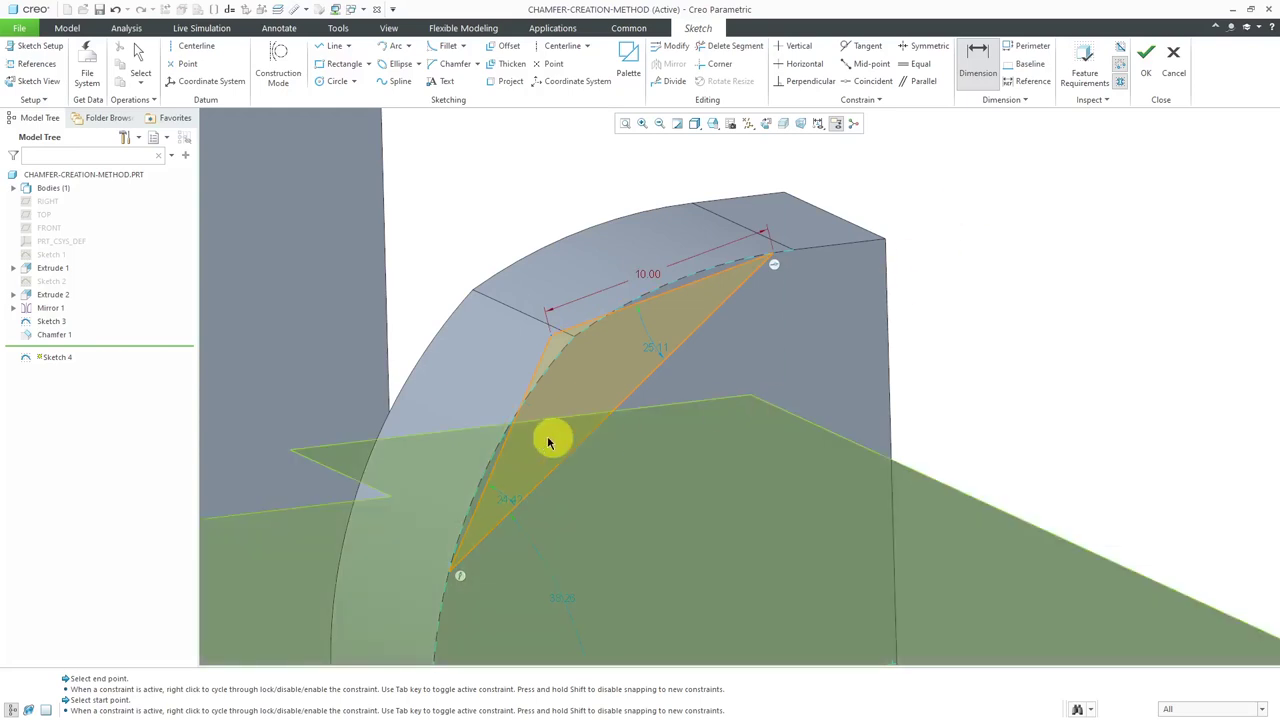
{"action": "left_click", "coordinate": [461, 419]}
{"action": "middle_click", "coordinate": [461, 415]}
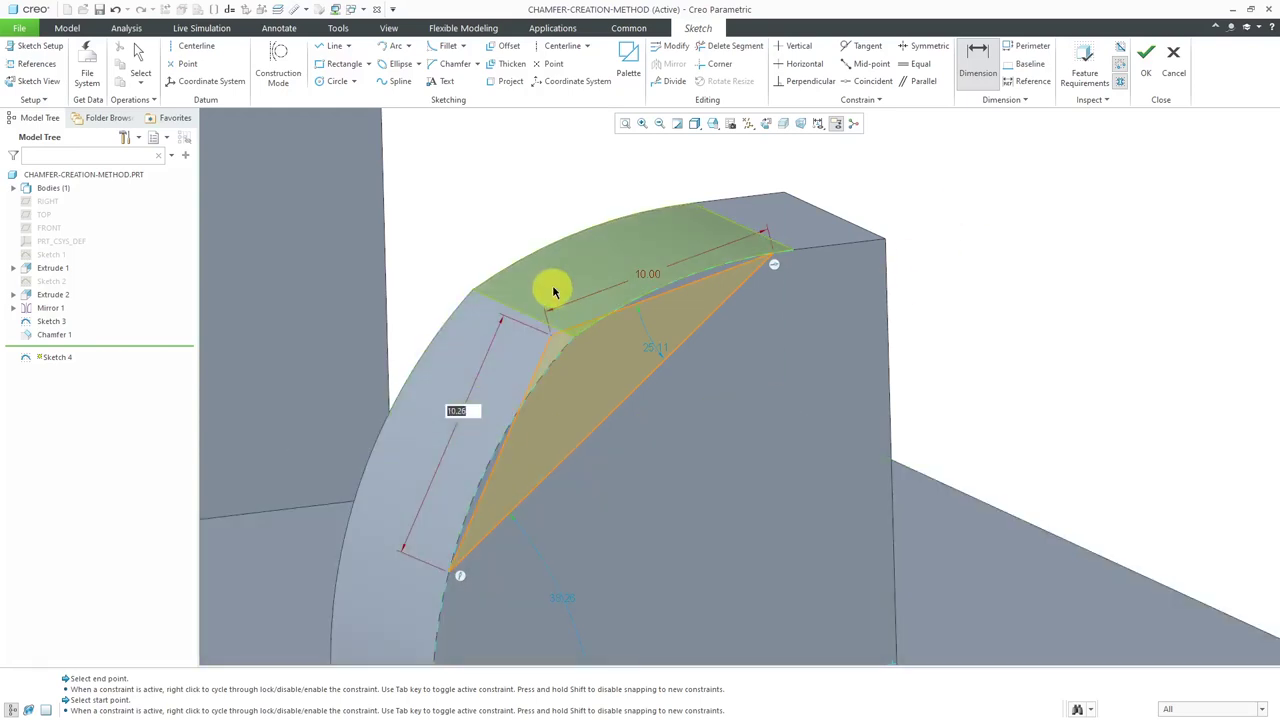
{"action": "type", "text": "10"}
{"action": "key", "text": "Return"}
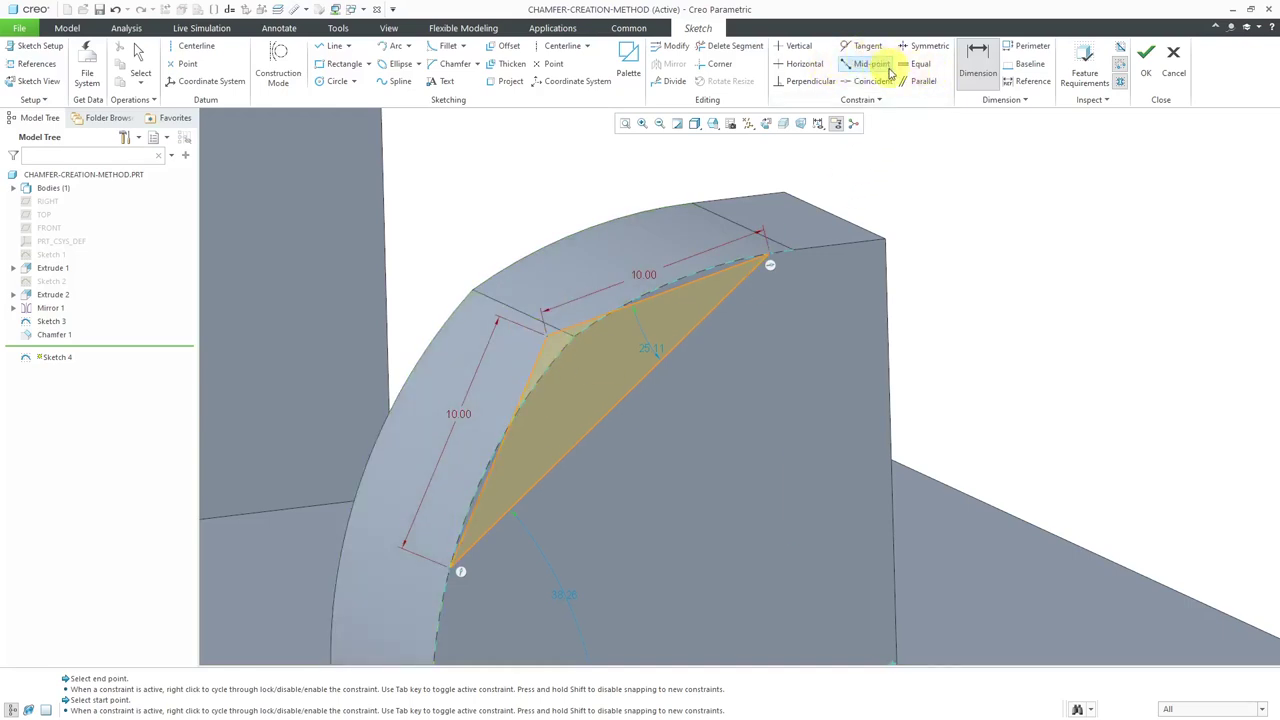
Step: Constrain the triangle's top side to be tangent to the right upright's arc
{"action": "left_click", "coordinate": [864, 46]}
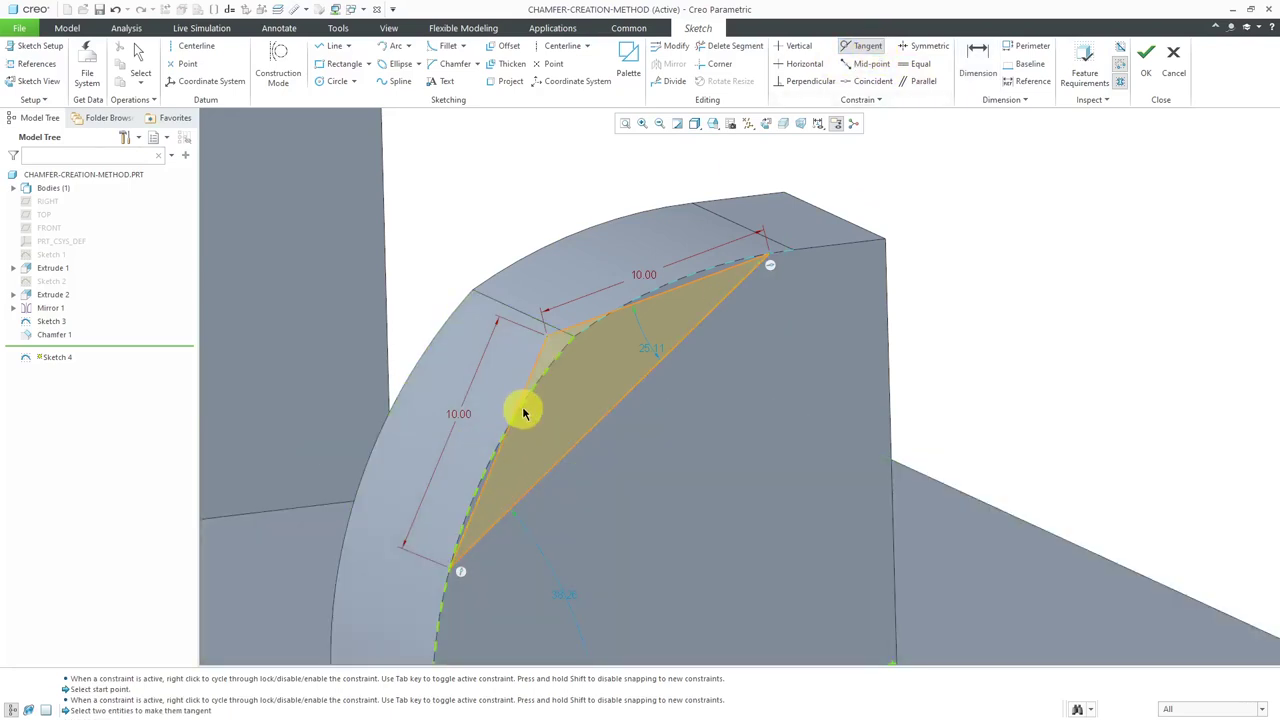
{"action": "left_click", "coordinate": [527, 404]}
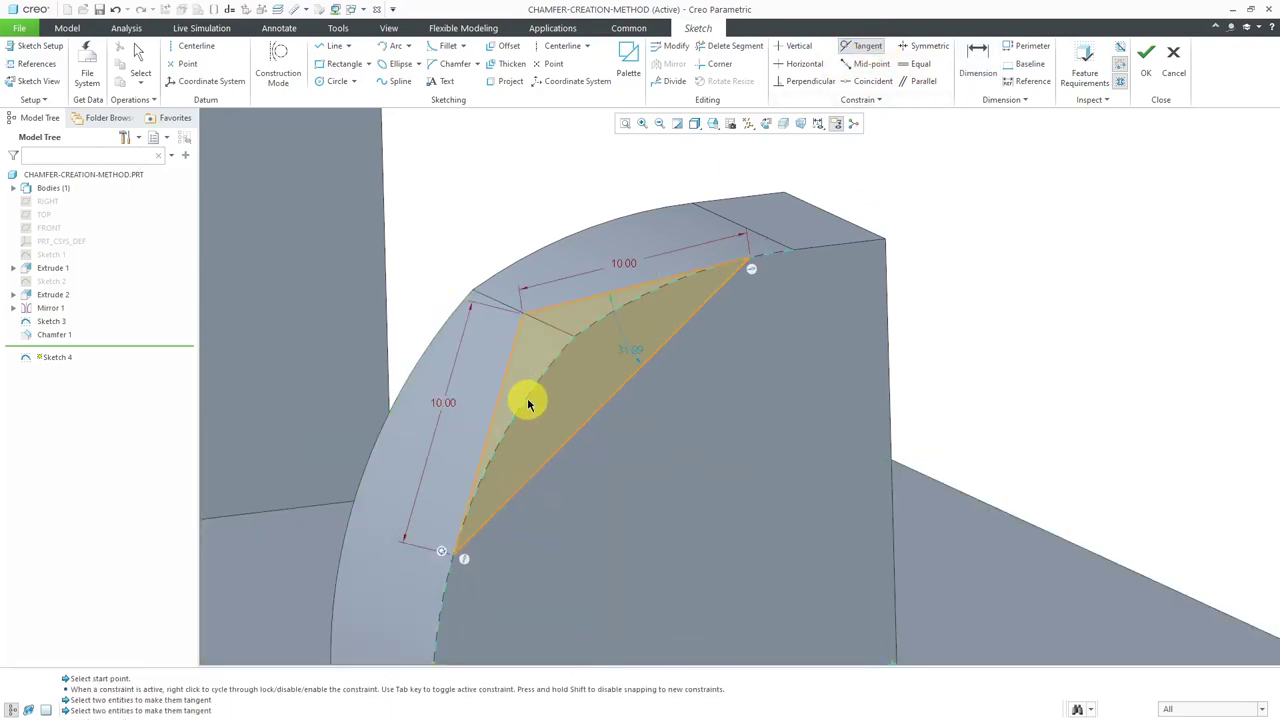
{"action": "left_click", "coordinate": [643, 300]}
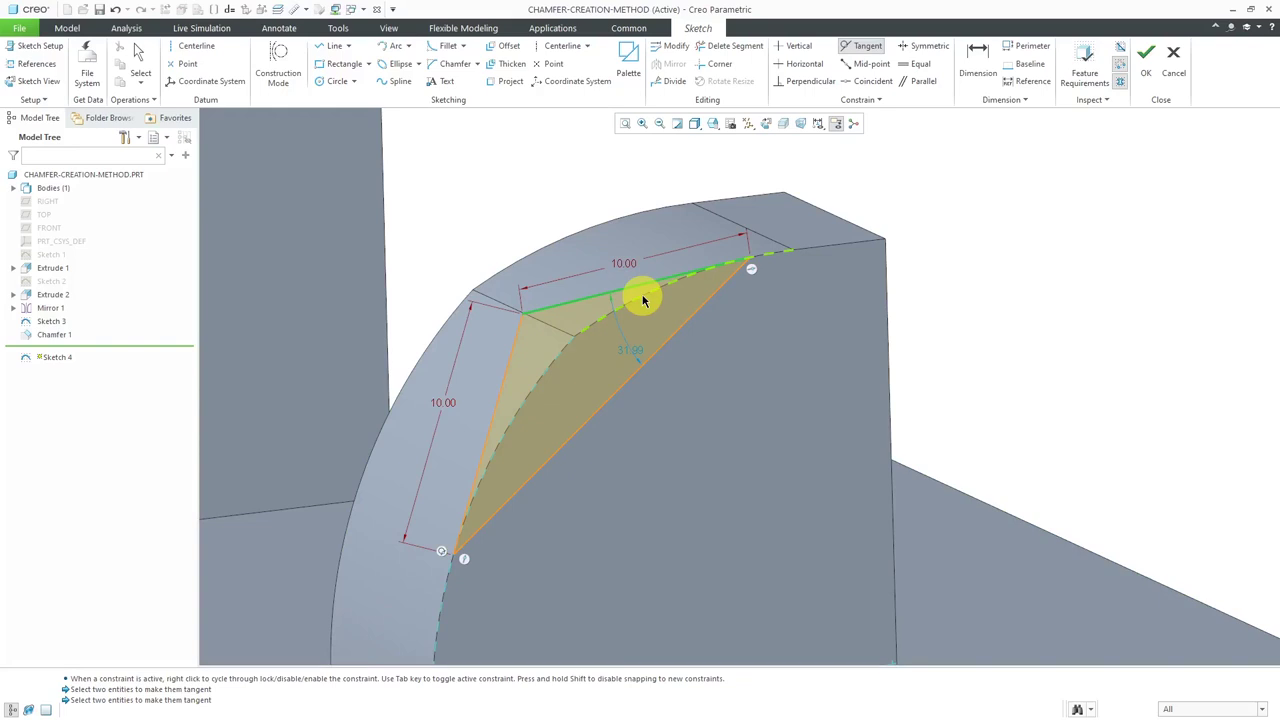
{"action": "mouse_move", "coordinate": [814, 400]}
{"action": "middle_mouse_down"}
{"action": "mouse_move", "coordinate": [743, 349]}
{"action": "mouse_move", "coordinate": [723, 354]}
{"action": "mouse_move", "coordinate": [743, 360]}
{"action": "middle_mouse_up"}
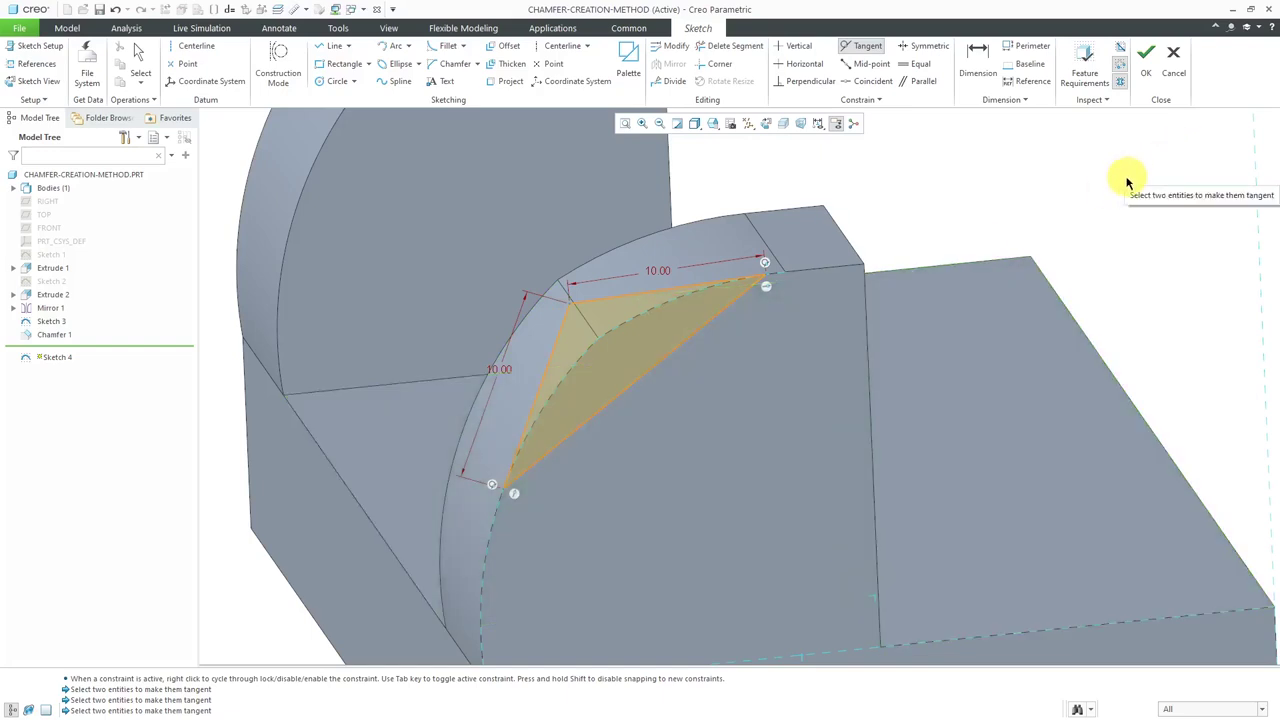
Step: Finish Sketch 4 and start an edge chamfer on the curved fin's arc edge
{"action": "left_click", "coordinate": [1144, 78]}
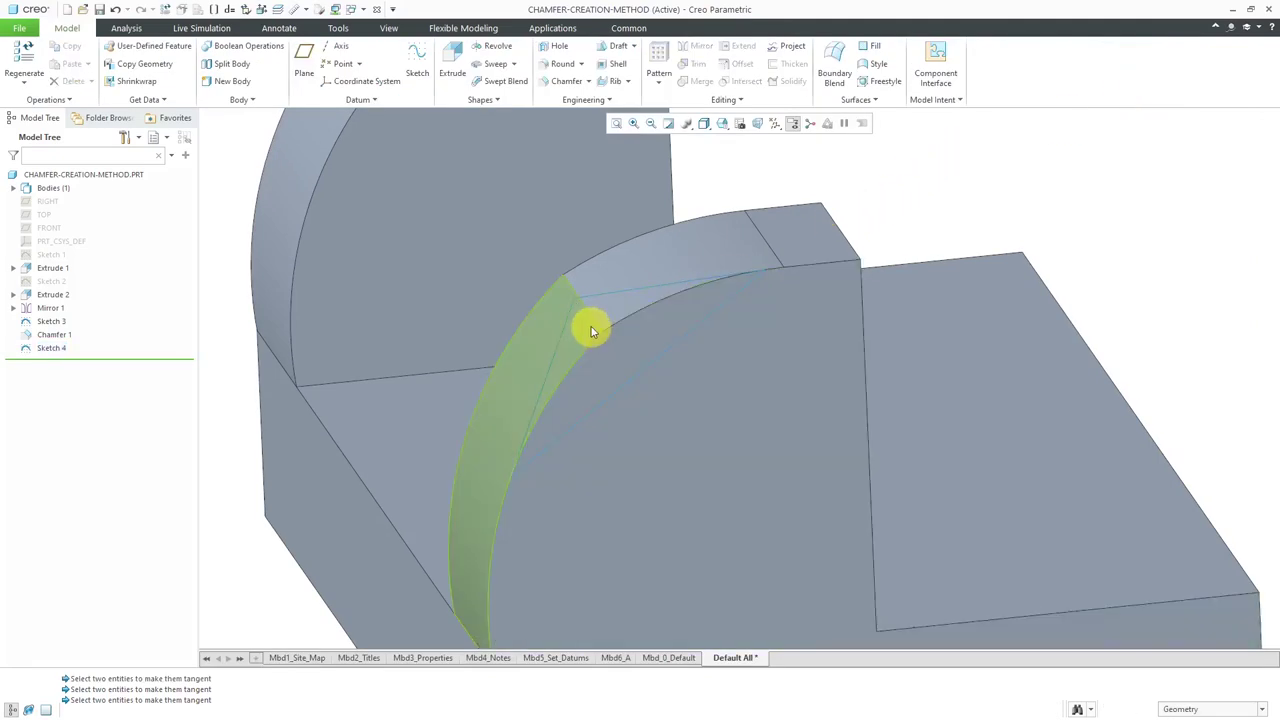
{"action": "left_click", "coordinate": [594, 325]}
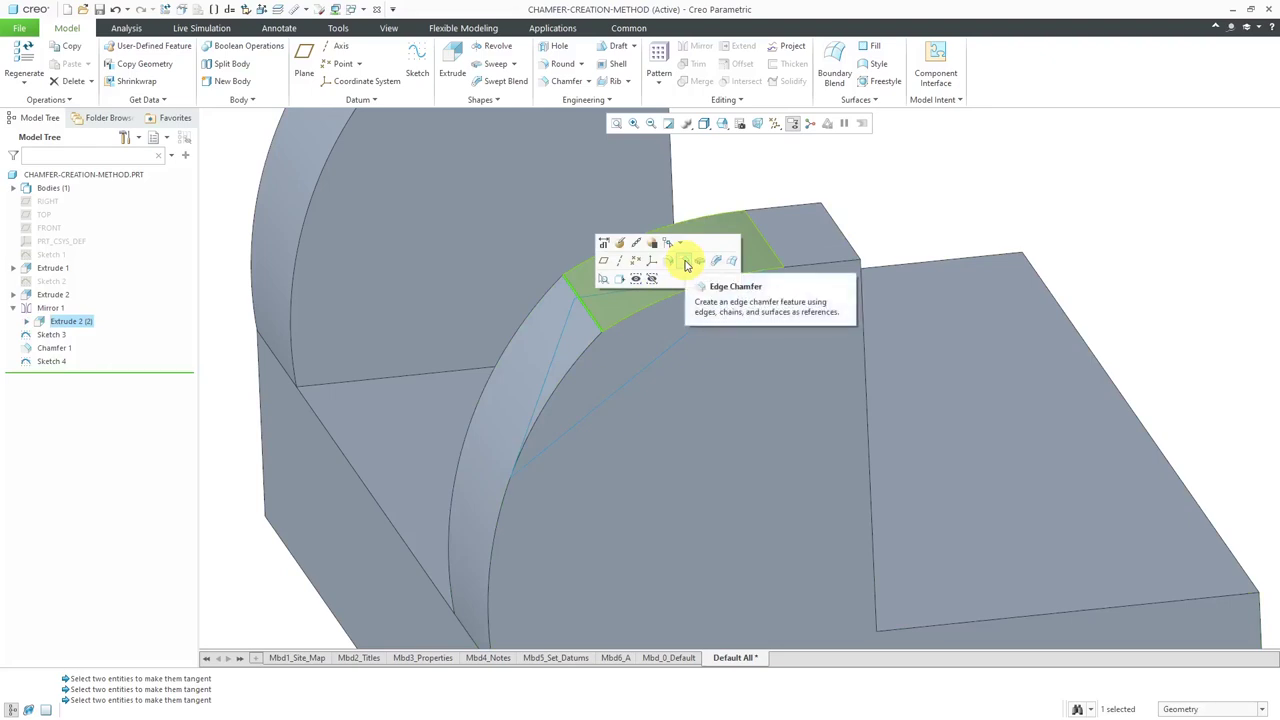
{"action": "left_click", "coordinate": [684, 261]}
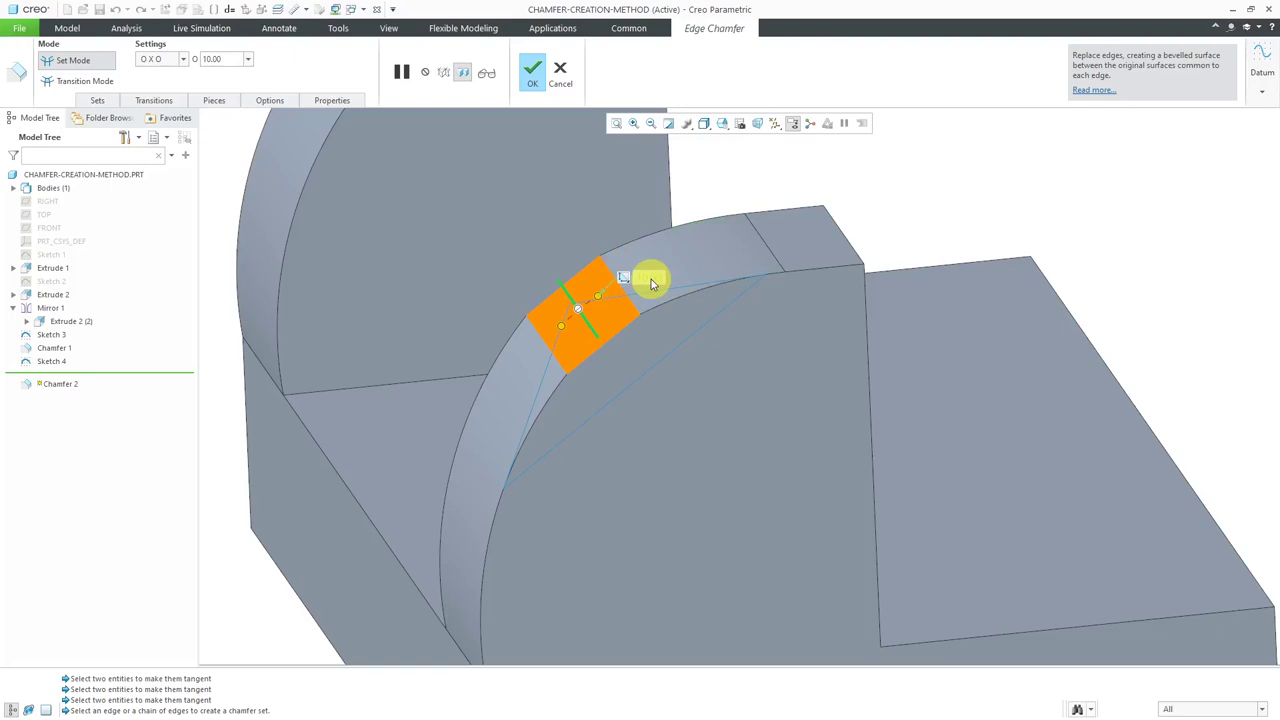
Step: Set the chamfer to Tangent Distance, D x D with D = 10, and apply it
{"action": "left_click", "coordinate": [98, 100]}
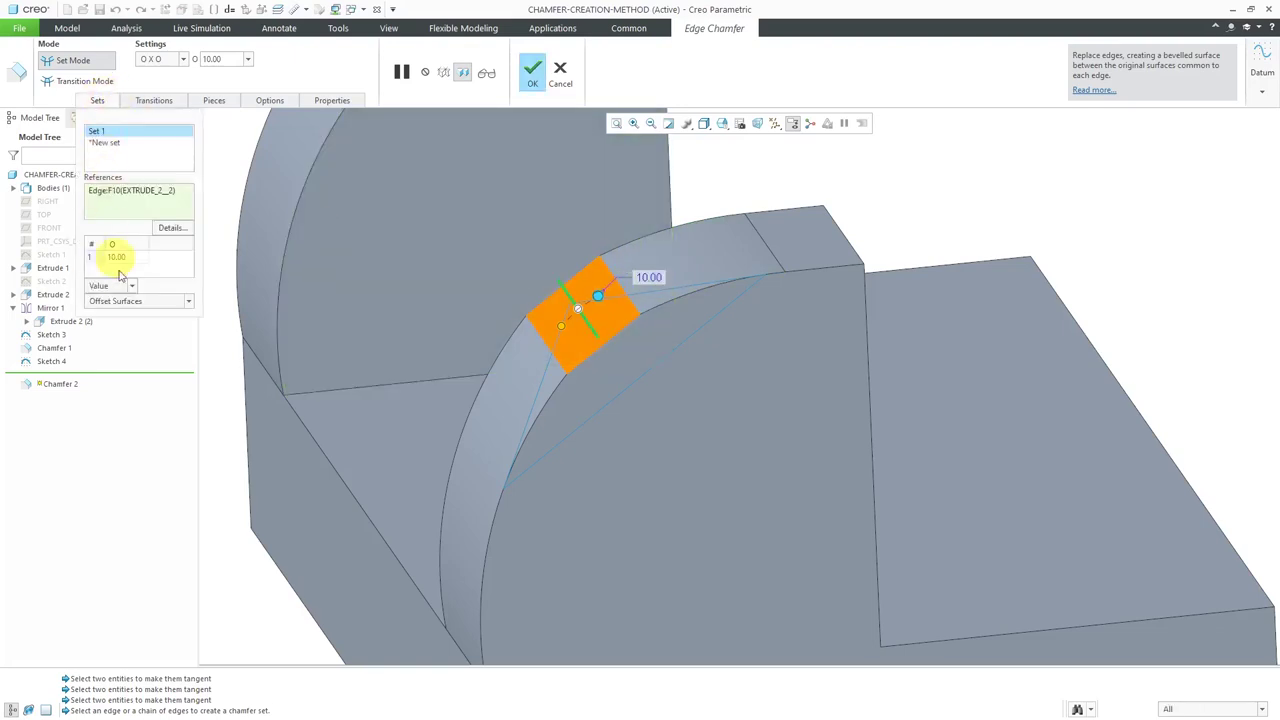
{"action": "left_click", "coordinate": [129, 303]}
{"action": "left_click", "coordinate": [137, 329]}
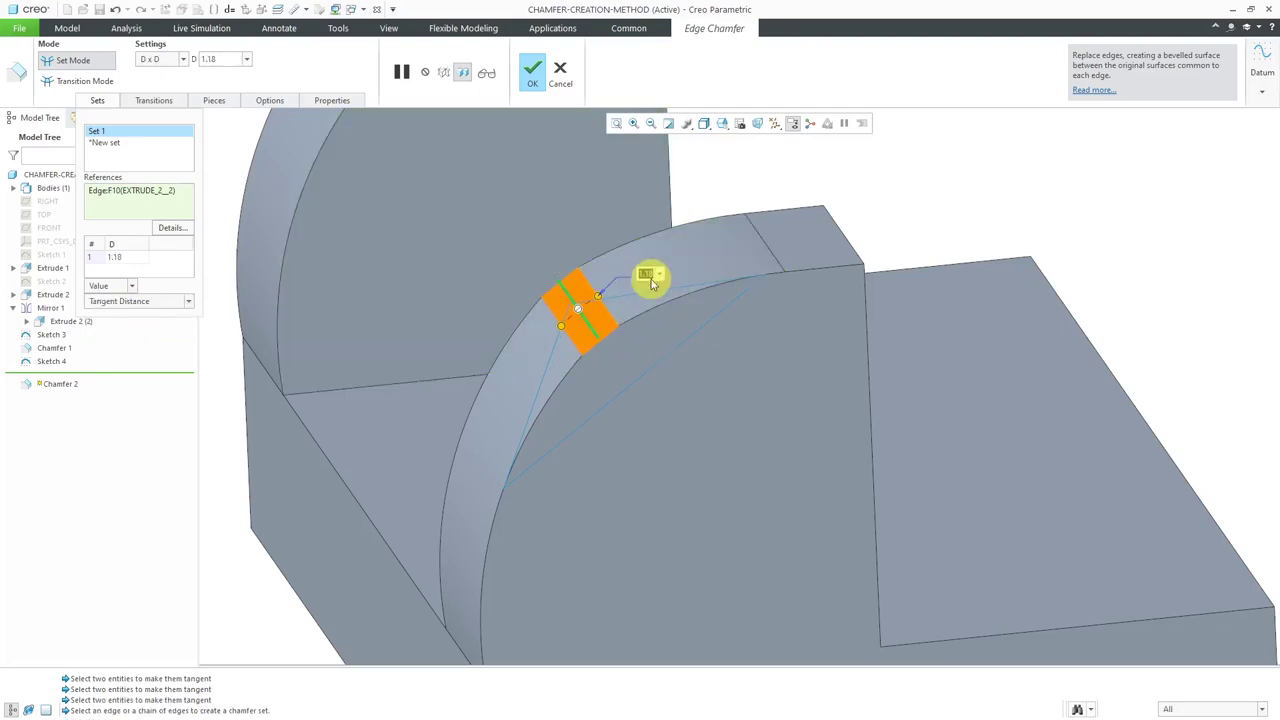
{"action": "type", "text": "10"}
{"action": "key", "text": "Return"}
{"action": "middle_click_drag", "start_coordinate": [971, 294], "coordinate": [871, 251]}
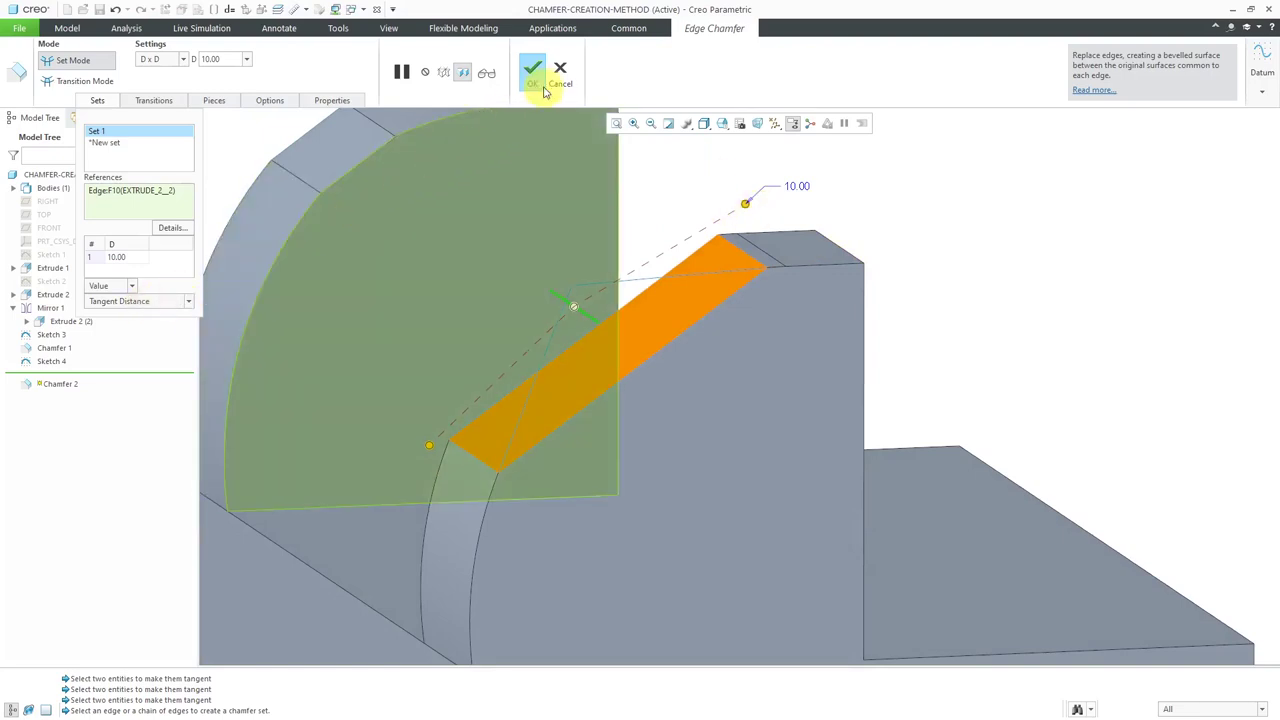
{"action": "left_click", "coordinate": [184, 60]}
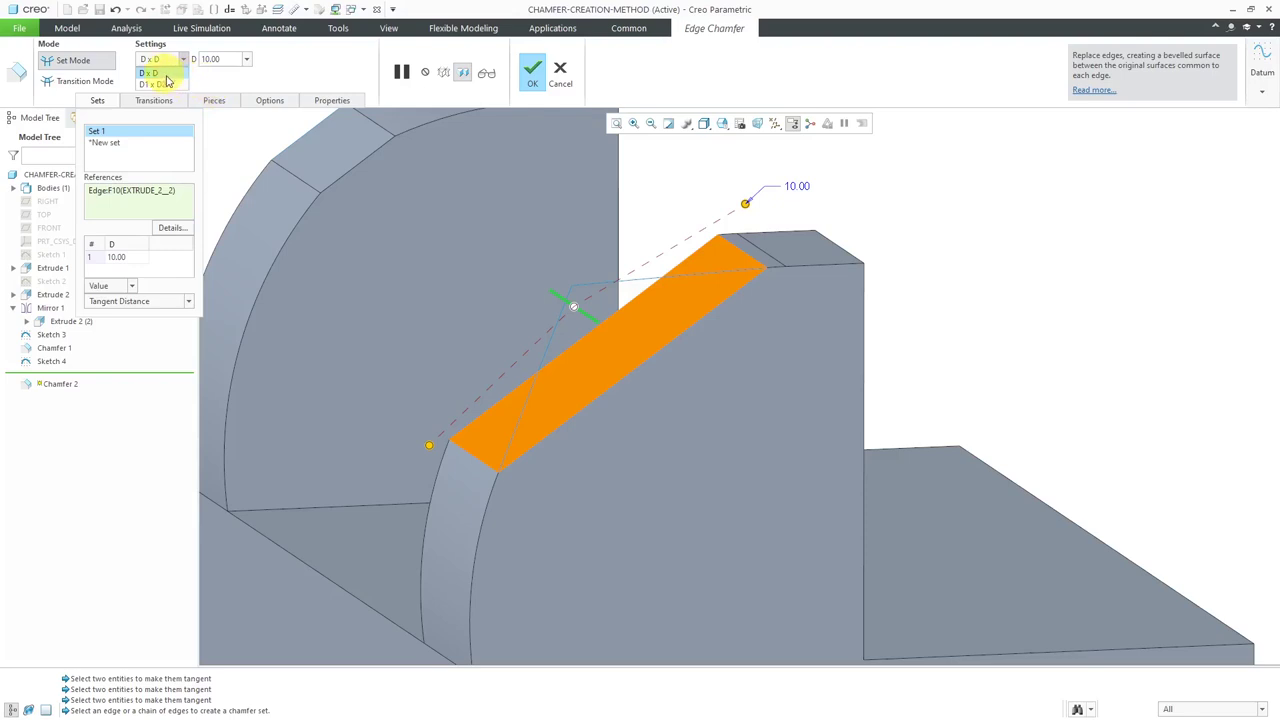
{"action": "left_click", "coordinate": [171, 72]}
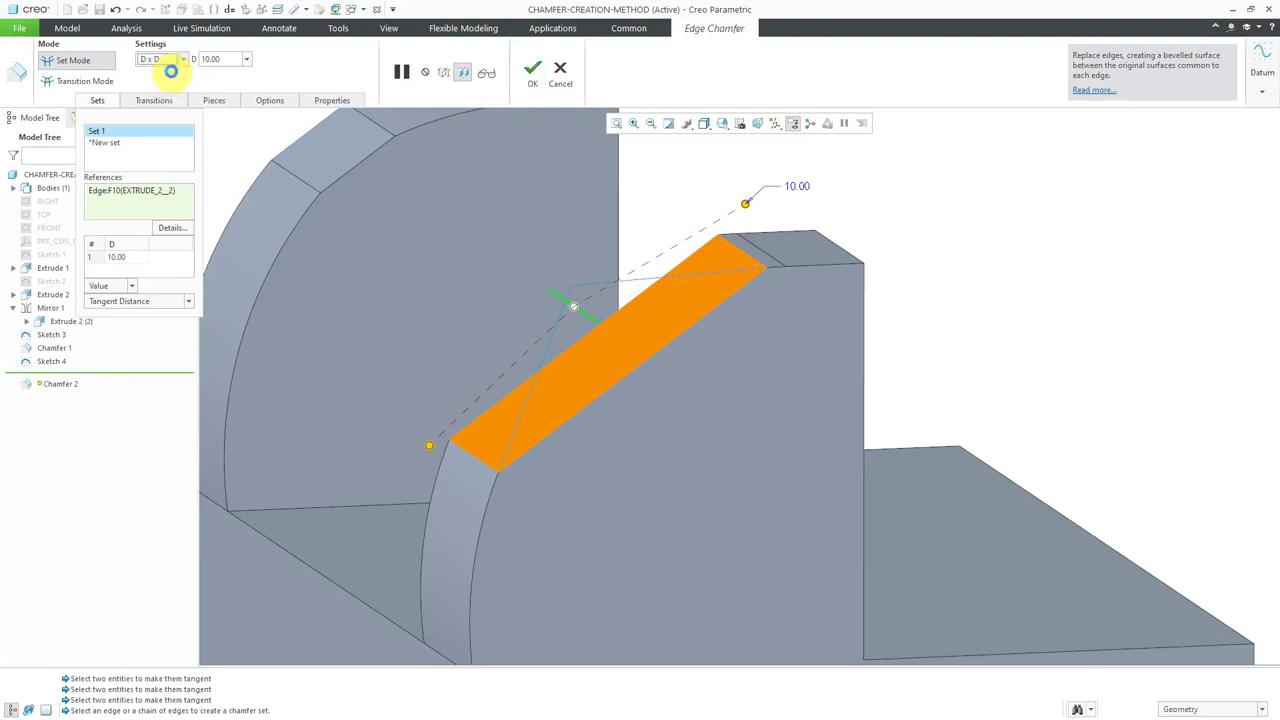
{"action": "left_click", "coordinate": [533, 75]}
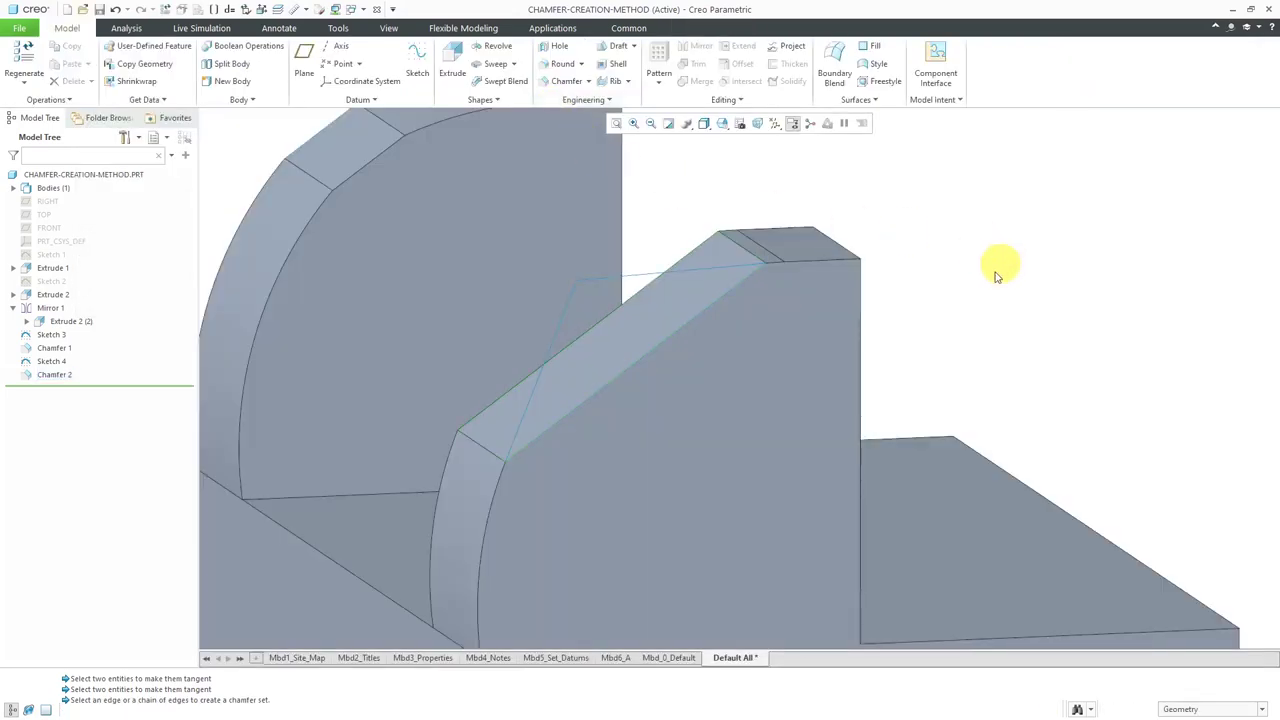
{"action": "scroll", "coordinate": [897, 365], "scroll_direction": "up", "scroll_amount": 2}
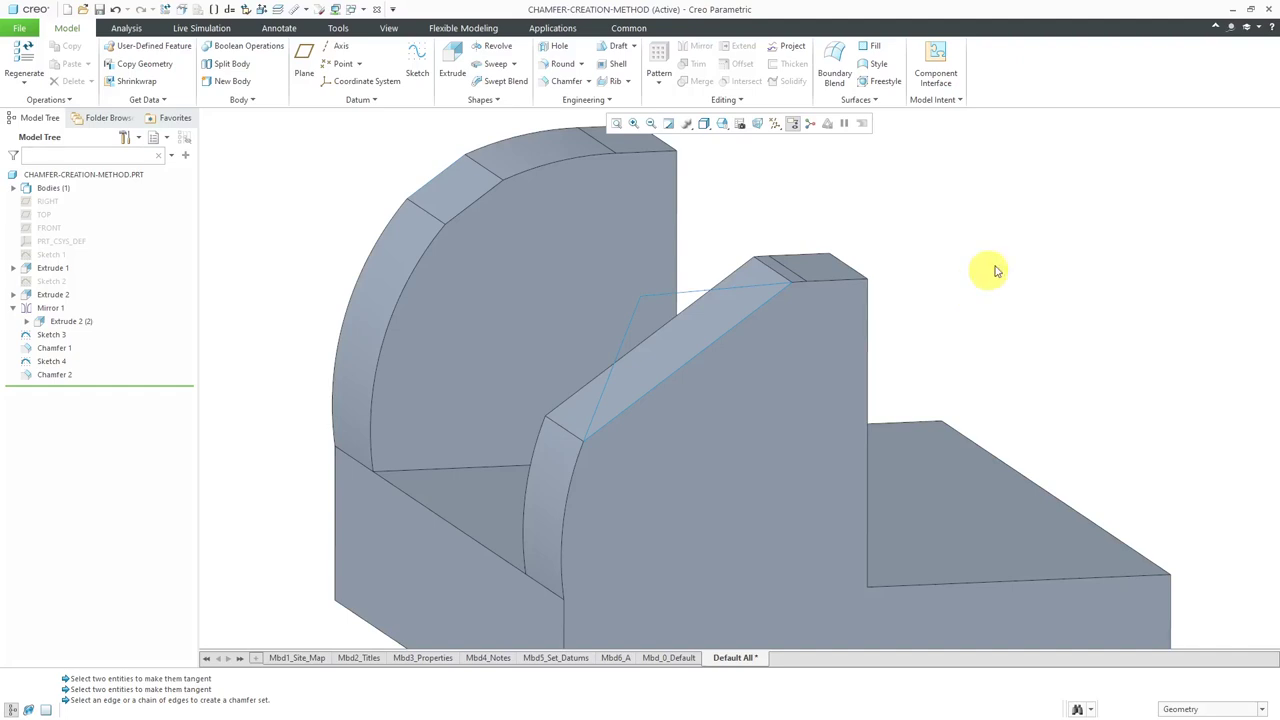
{"action": "left_click", "coordinate": [406, 262]}
{"action": "left_click", "coordinate": [522, 160], "text": "ctrl"}
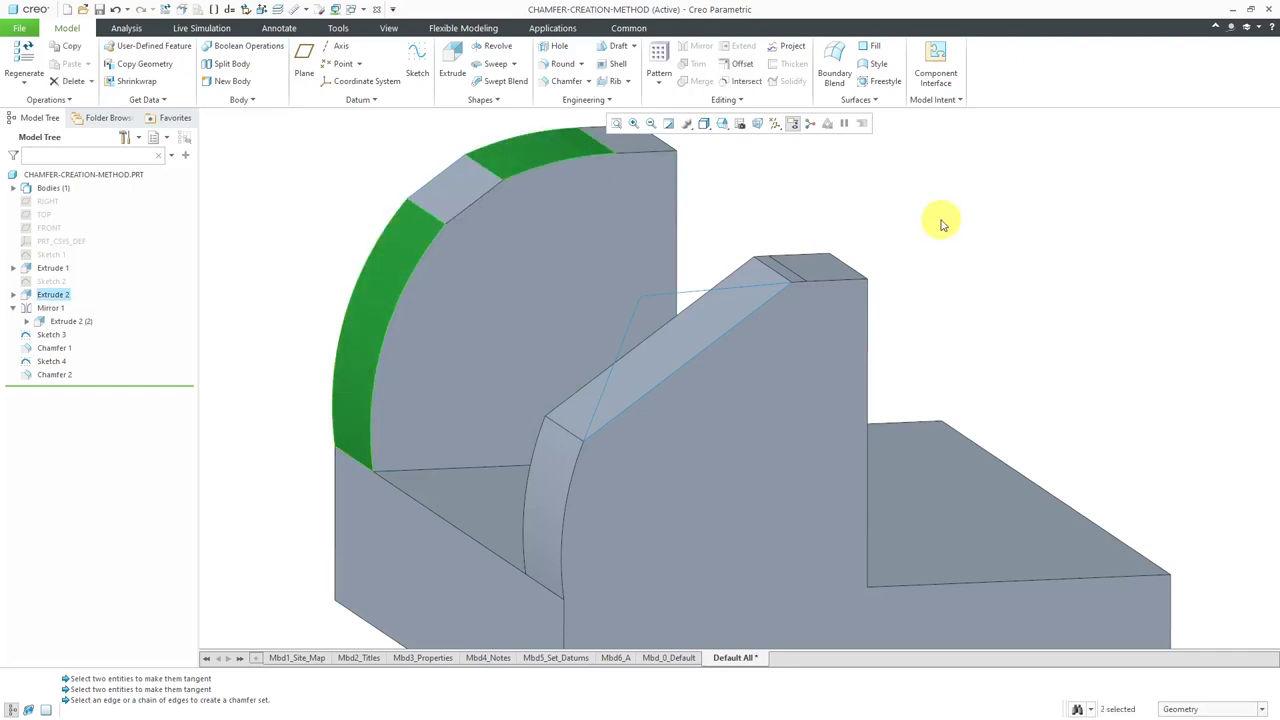